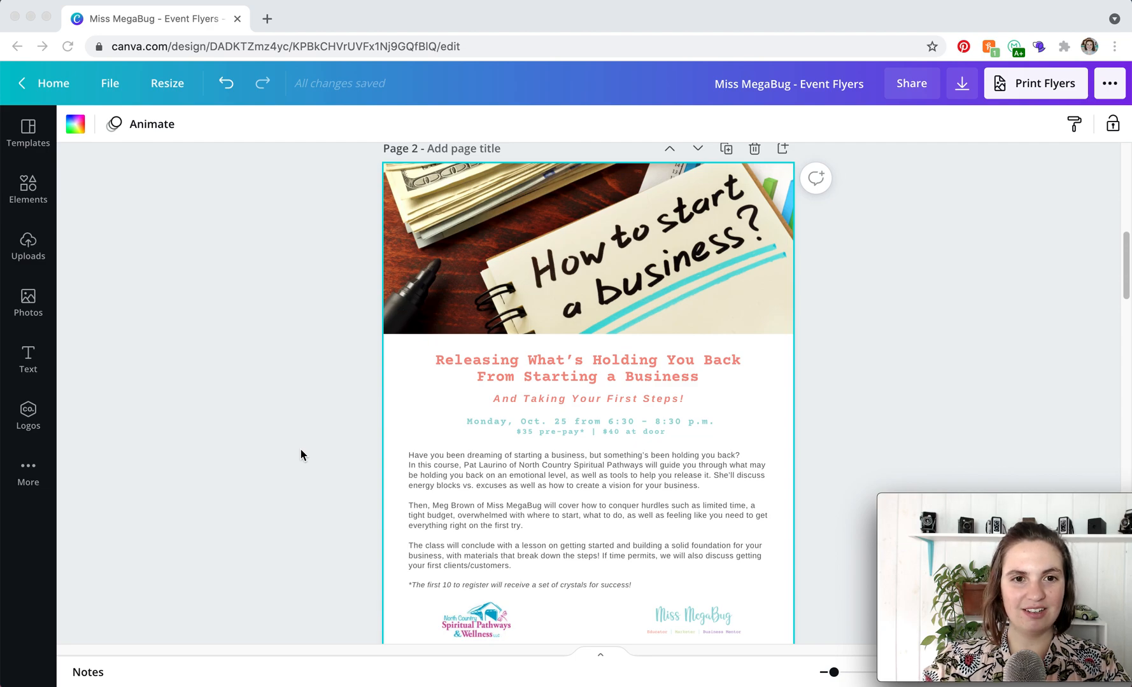
Look over the page 2 flyer from the header photo at the page edges to the logos and footer
scroll(300, 454, down, 3)
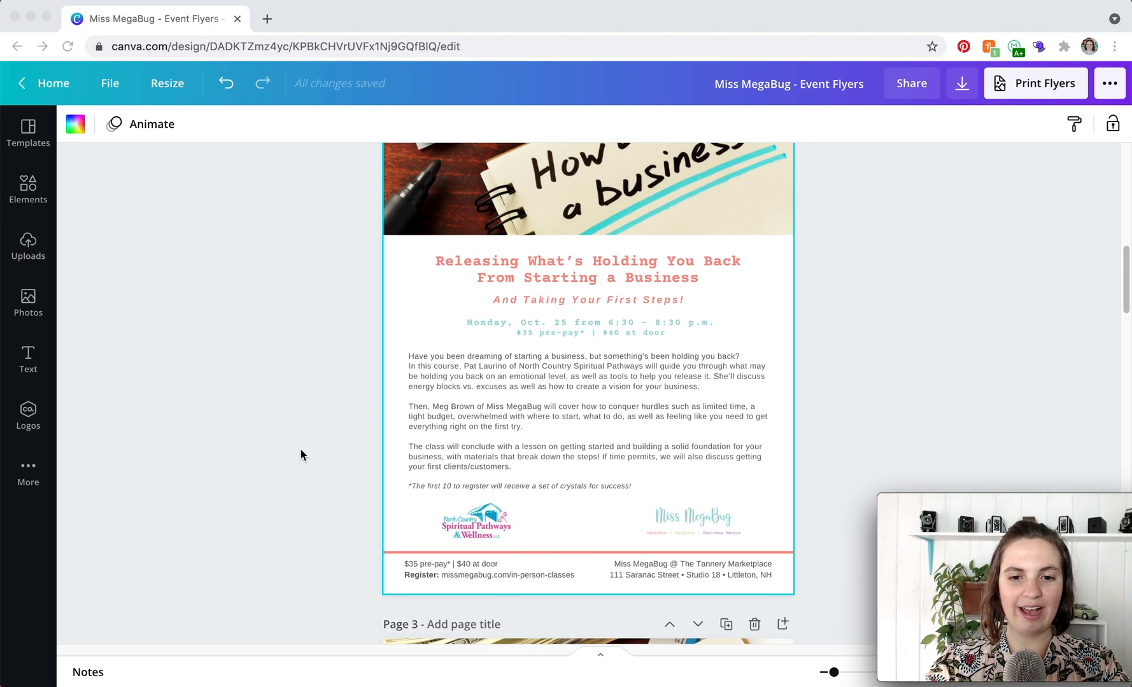
scroll(301, 454, up, 1)
scroll(301, 454, up, 1)
scroll(302, 454, up, 4)
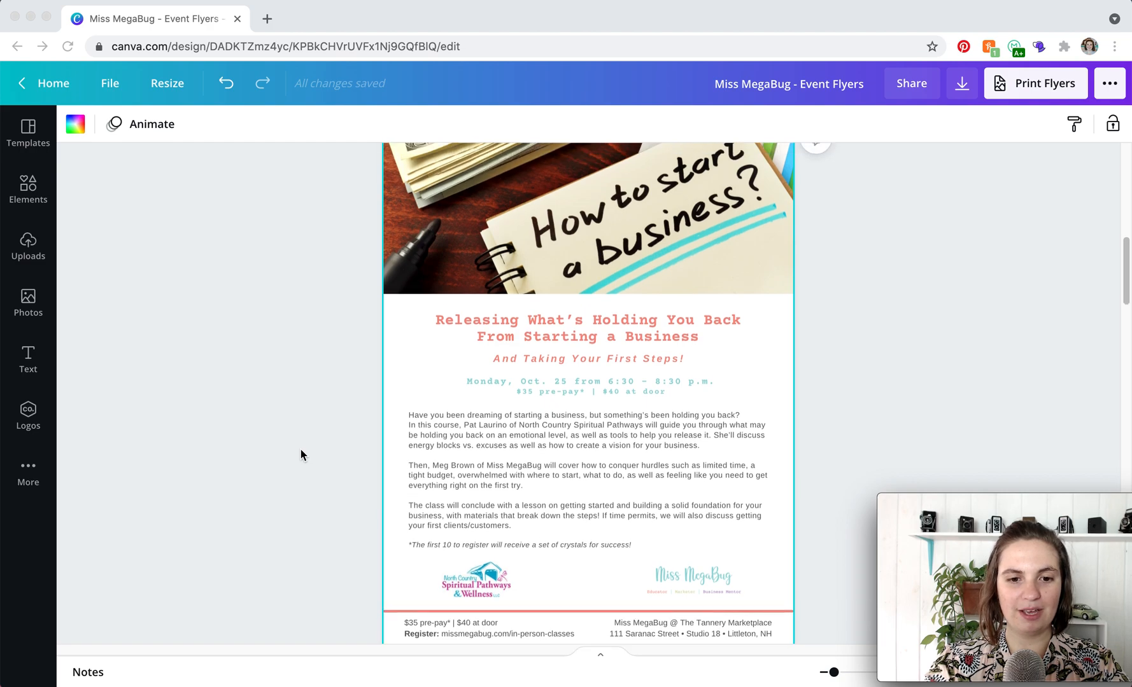
scroll(300, 450, down, 1)
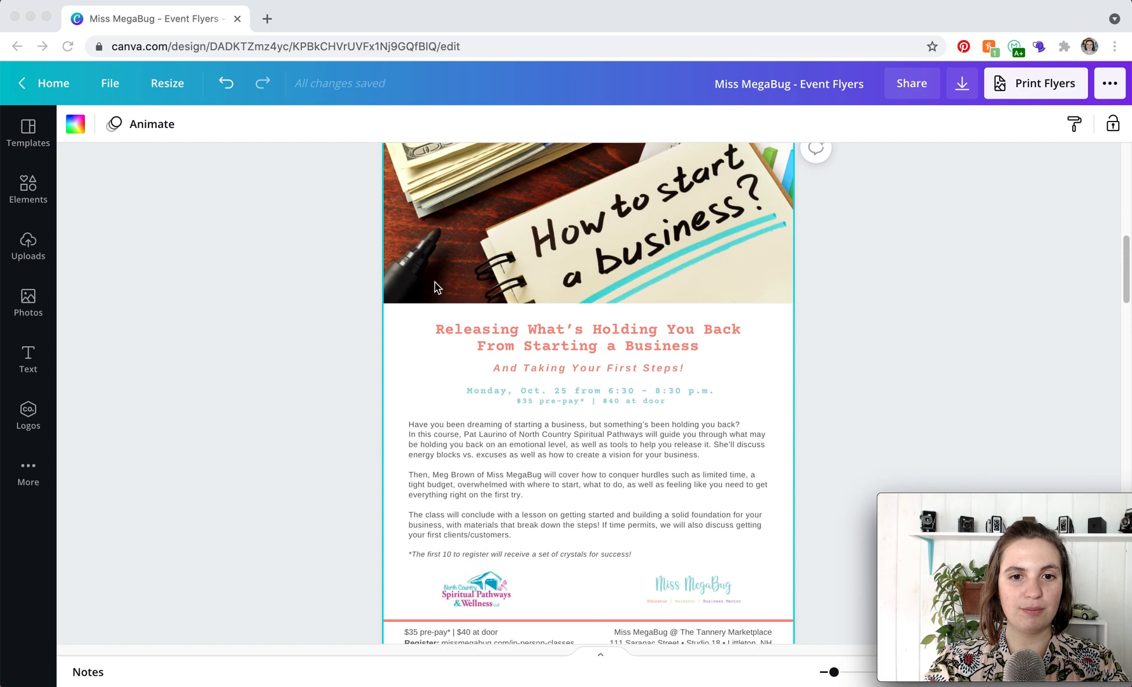
scroll(344, 490, down, 6)
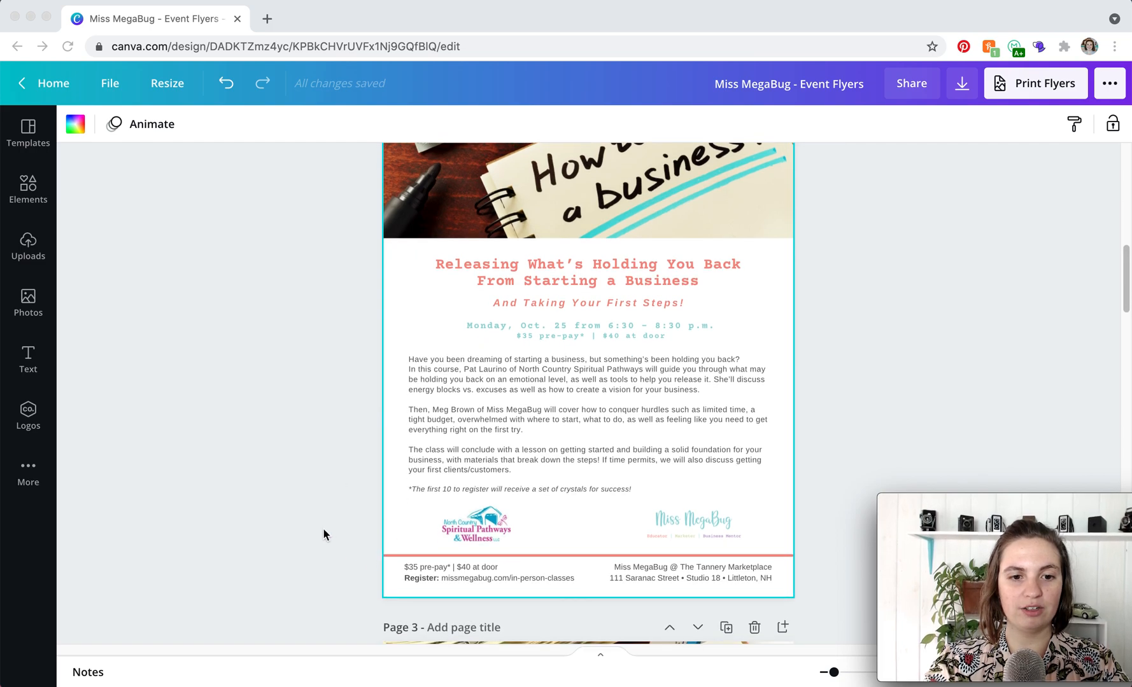
scroll(324, 534, up, 5)
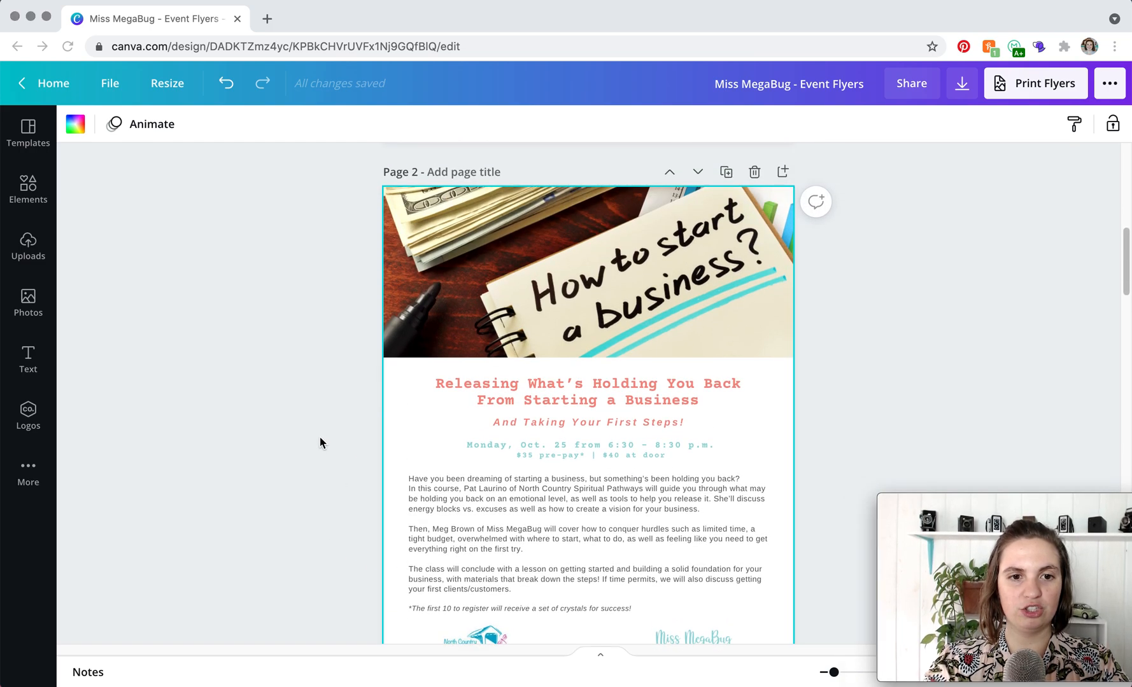
scroll(382, 336, down, 4)
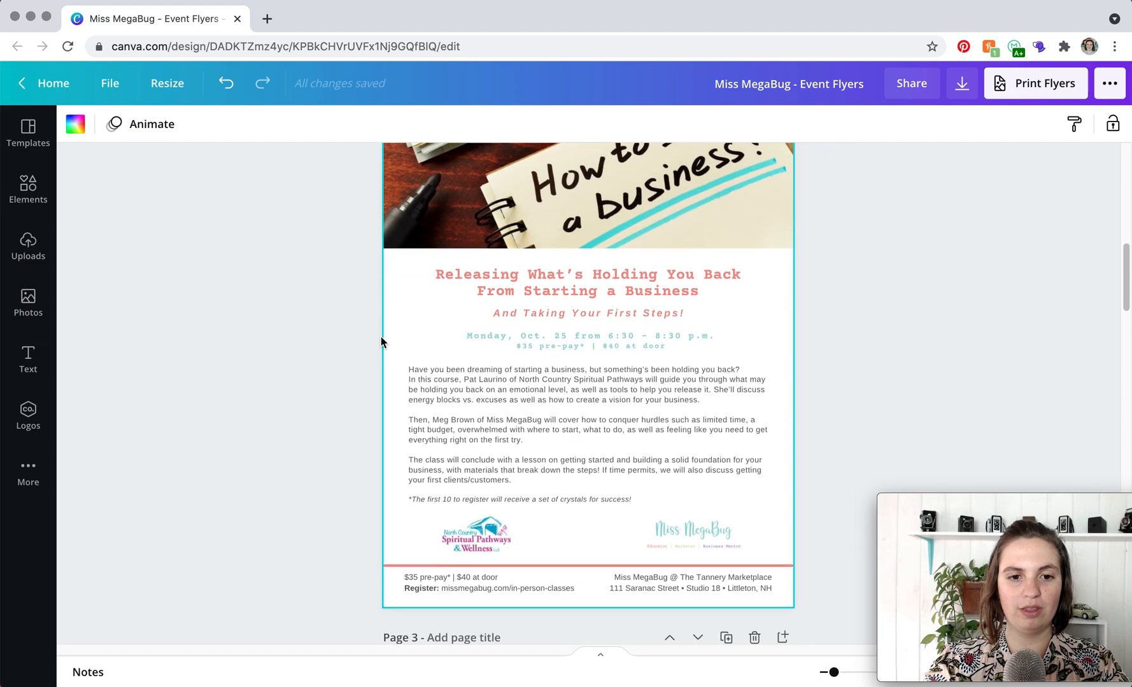
scroll(381, 342, down, 1)
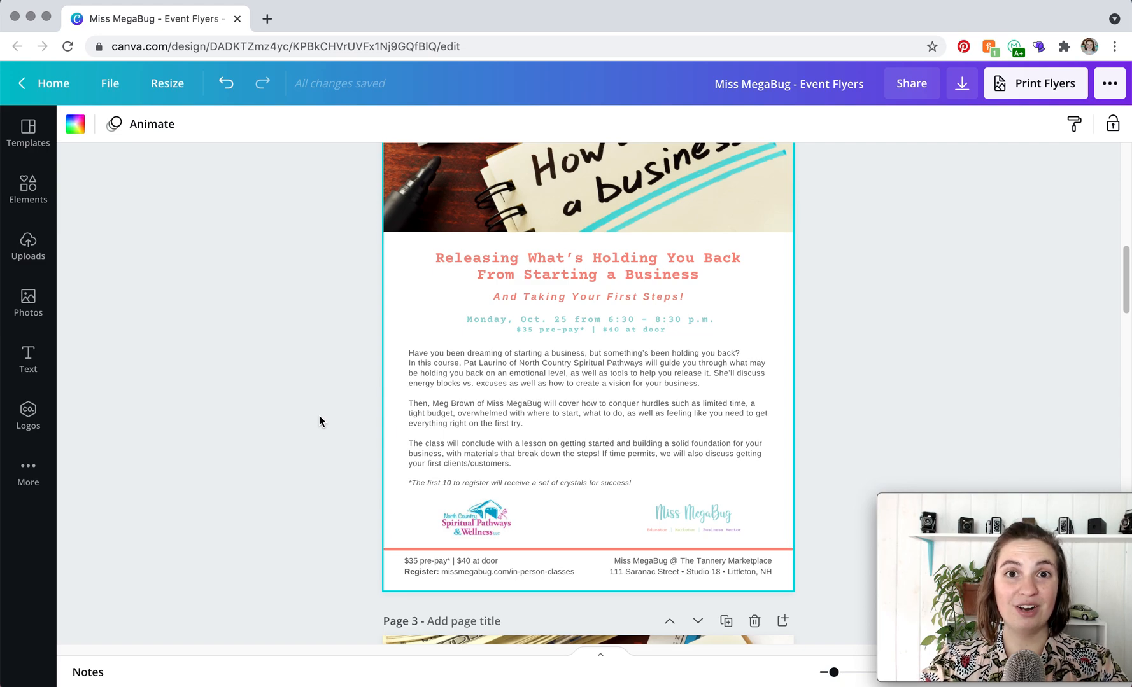
scroll(319, 416, up, 3)
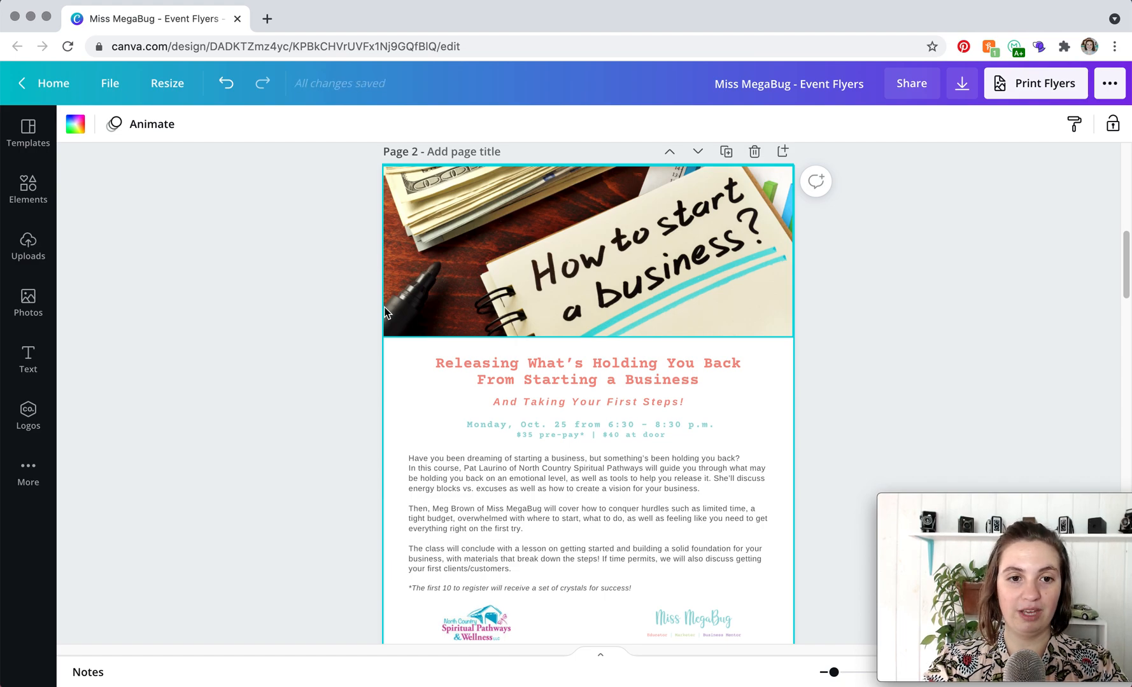
scroll(285, 324, down, 2)
scroll(286, 329, down, 2)
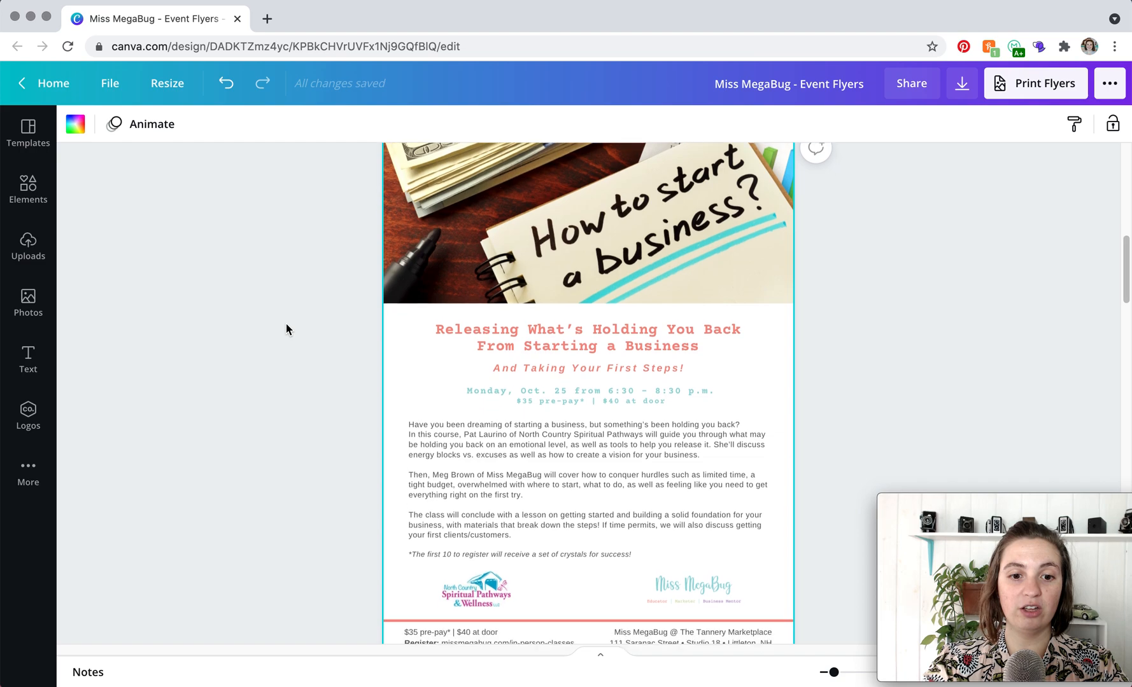
scroll(286, 329, up, 2)
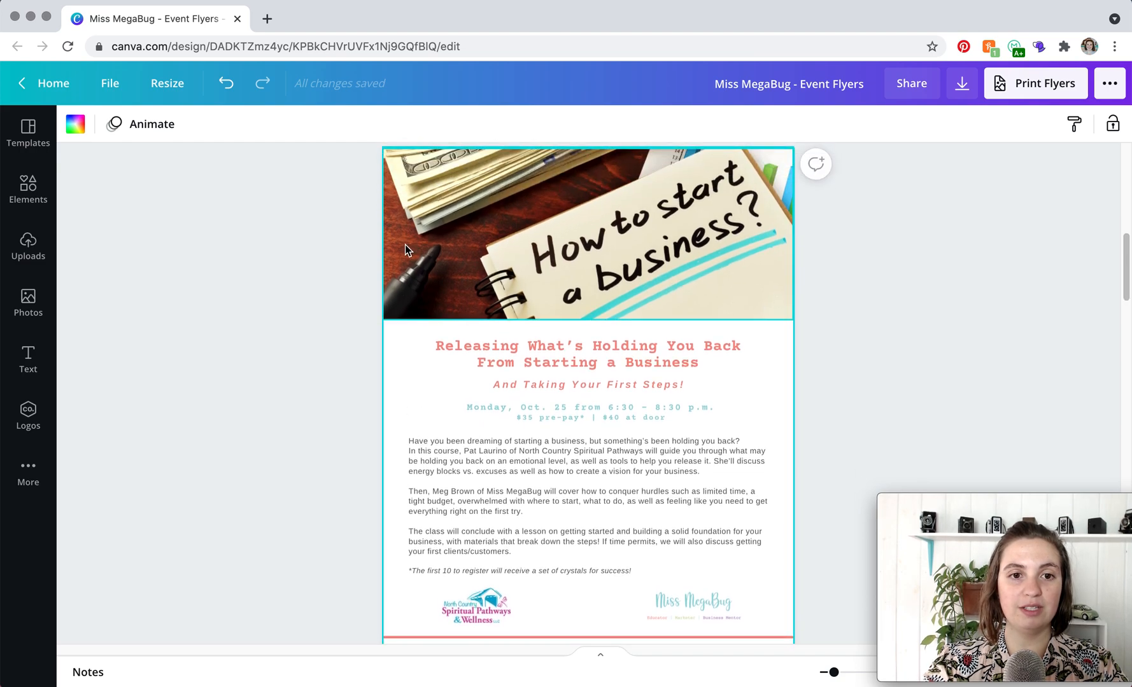
scroll(332, 273, down, 2)
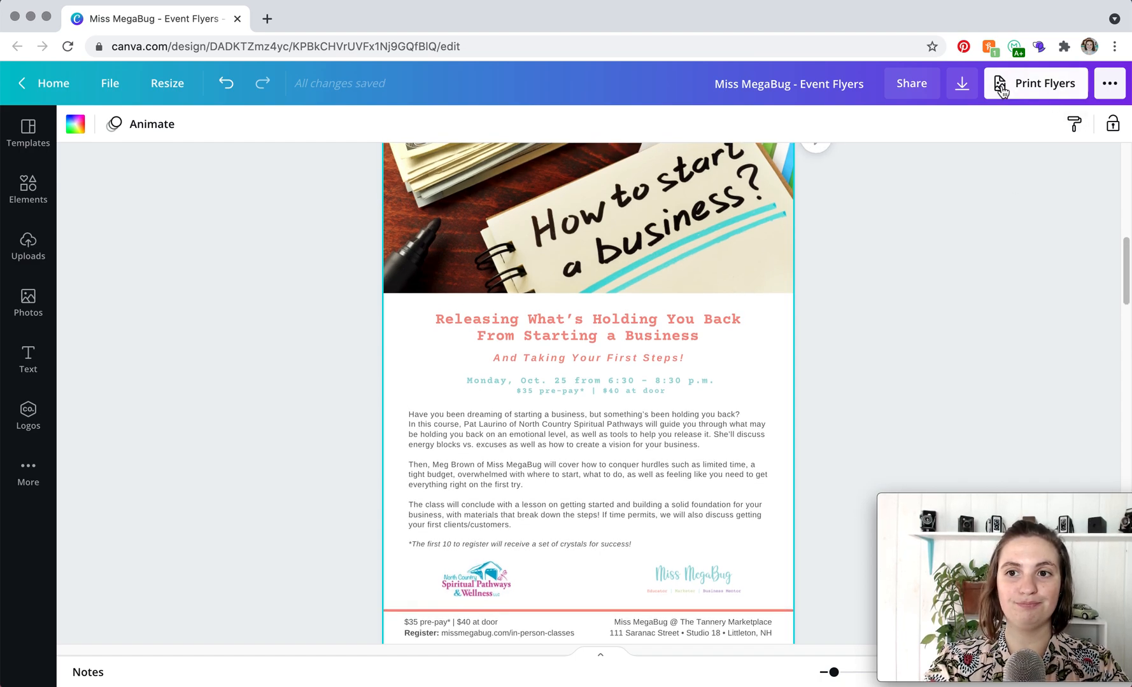
Review the PDF Print download settings, including the crop marks and bleed option, without downloading the flyer
click(961, 88)
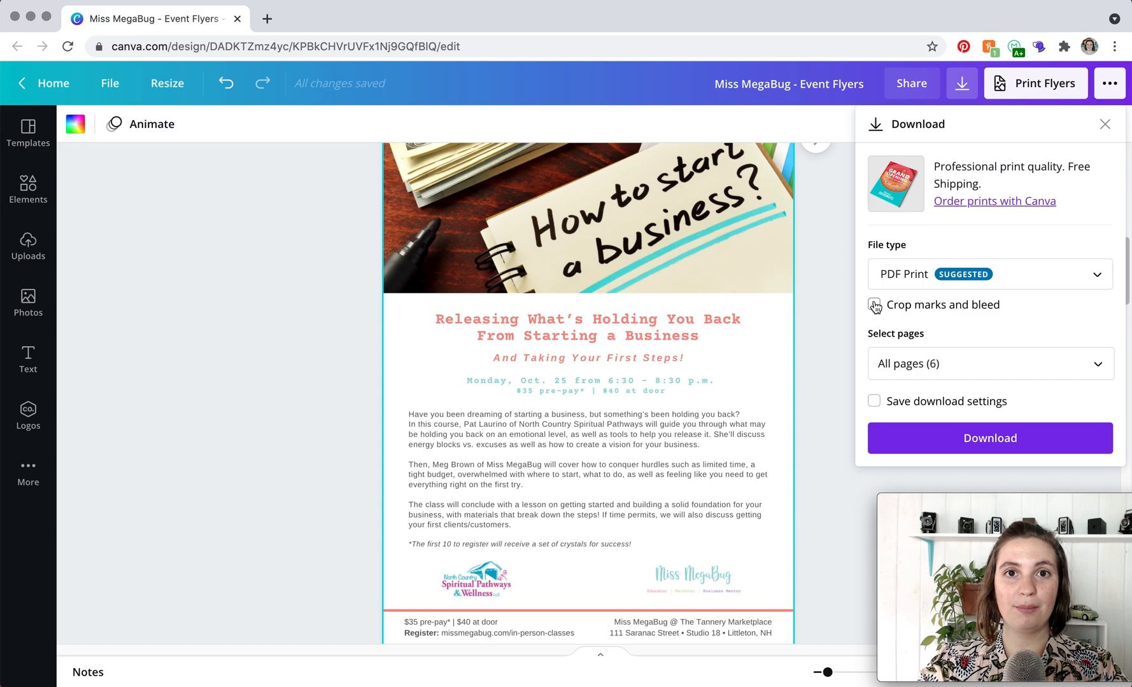
click(214, 230)
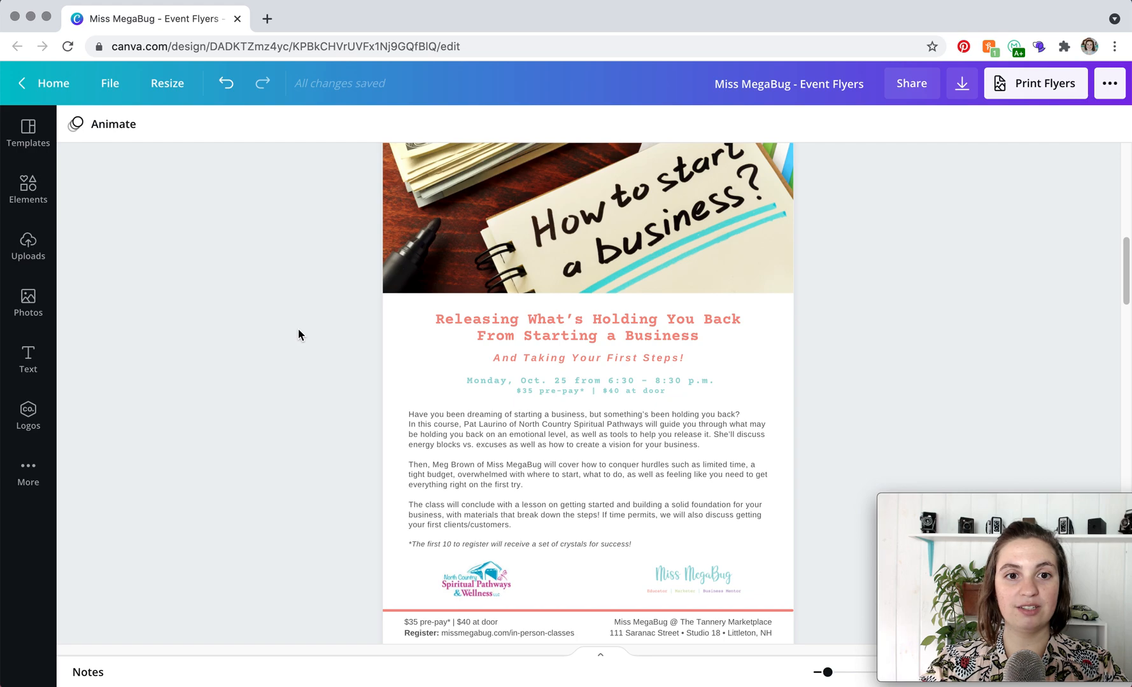
scroll(299, 331, down, 2)
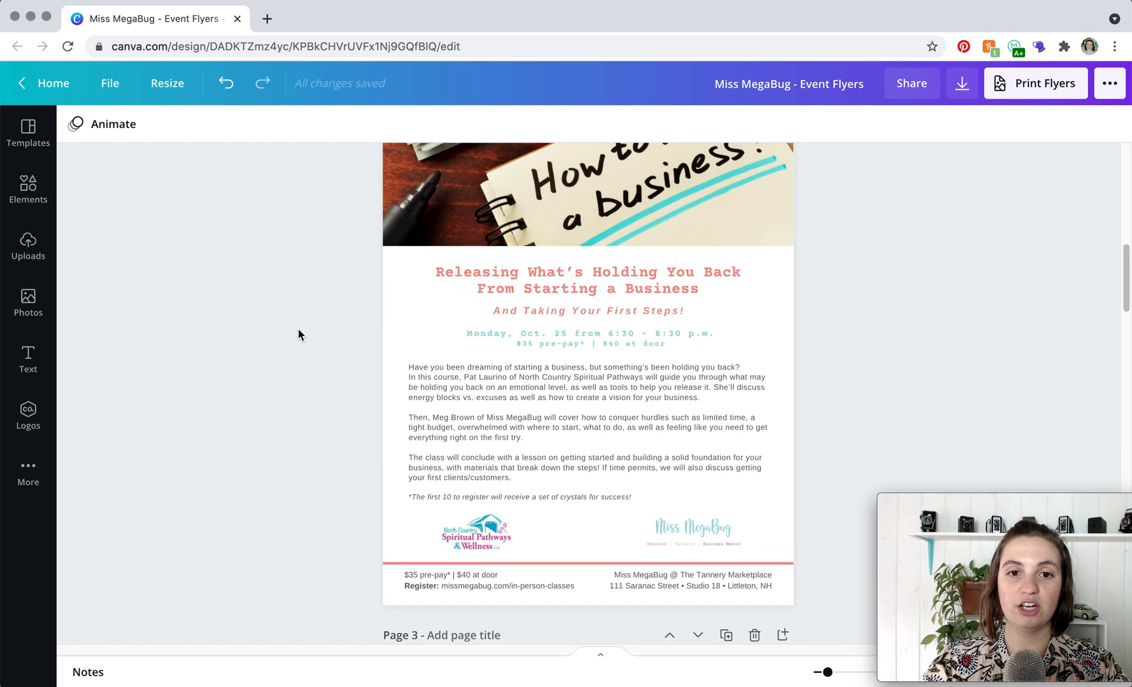
scroll(299, 331, up, 1)
scroll(330, 406, down, 1)
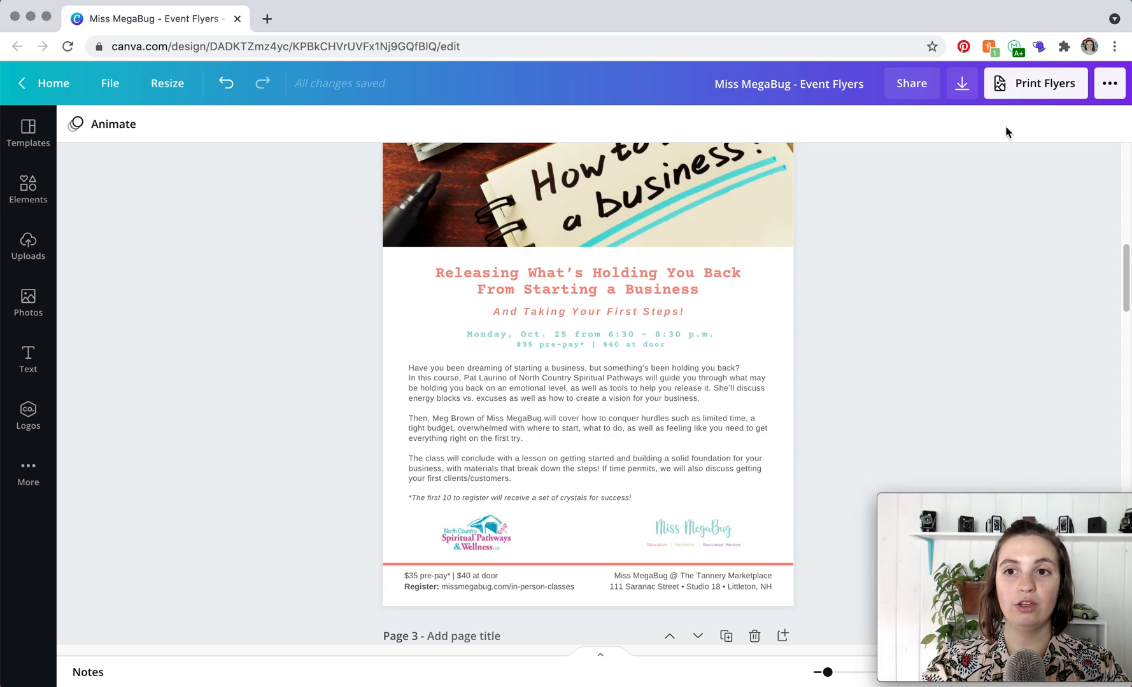
Check which pages can be included in the PDF Print download, leaving the page selection as it is
click(961, 84)
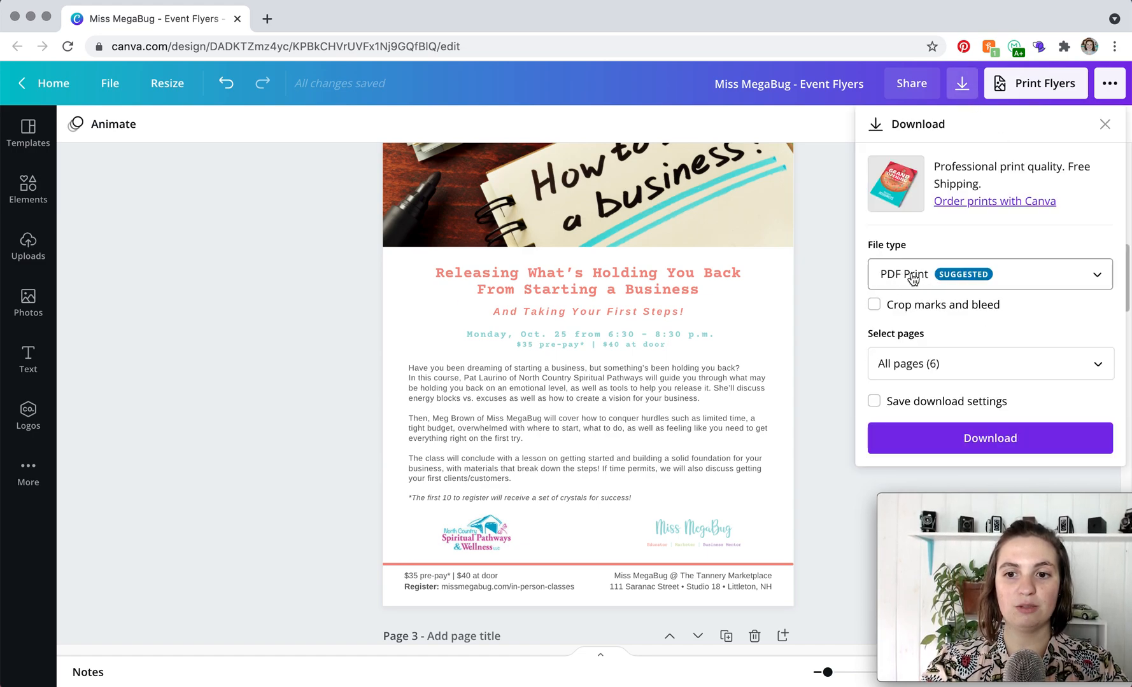
click(974, 371)
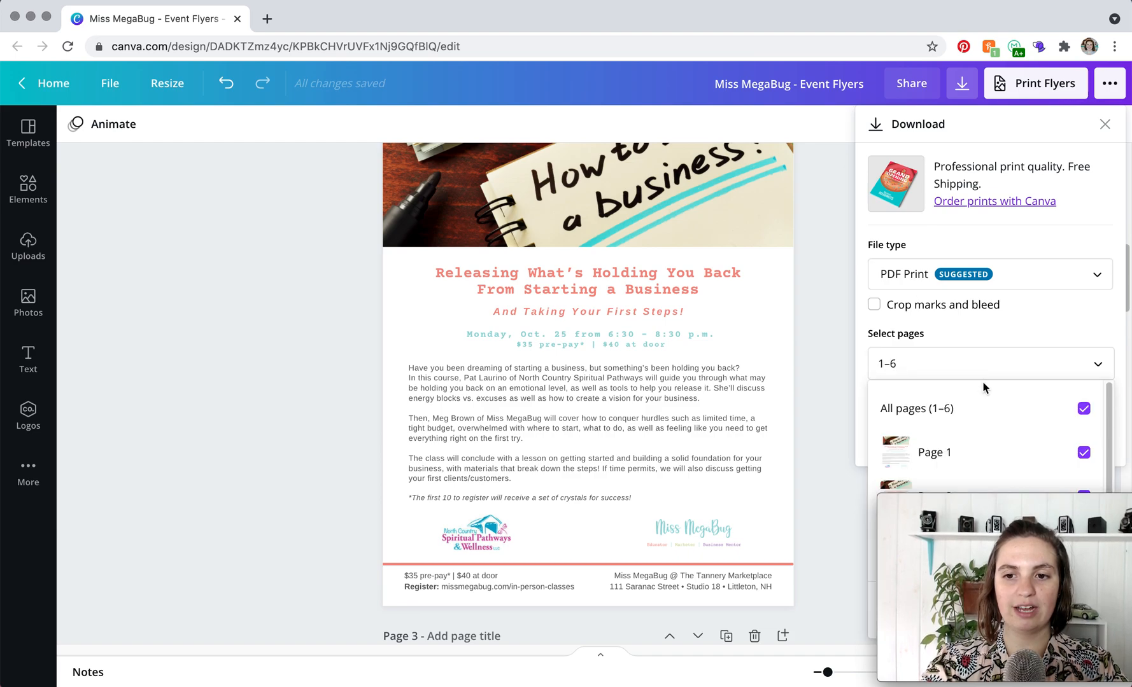
scroll(980, 437, down, 3)
scroll(980, 437, up, 2)
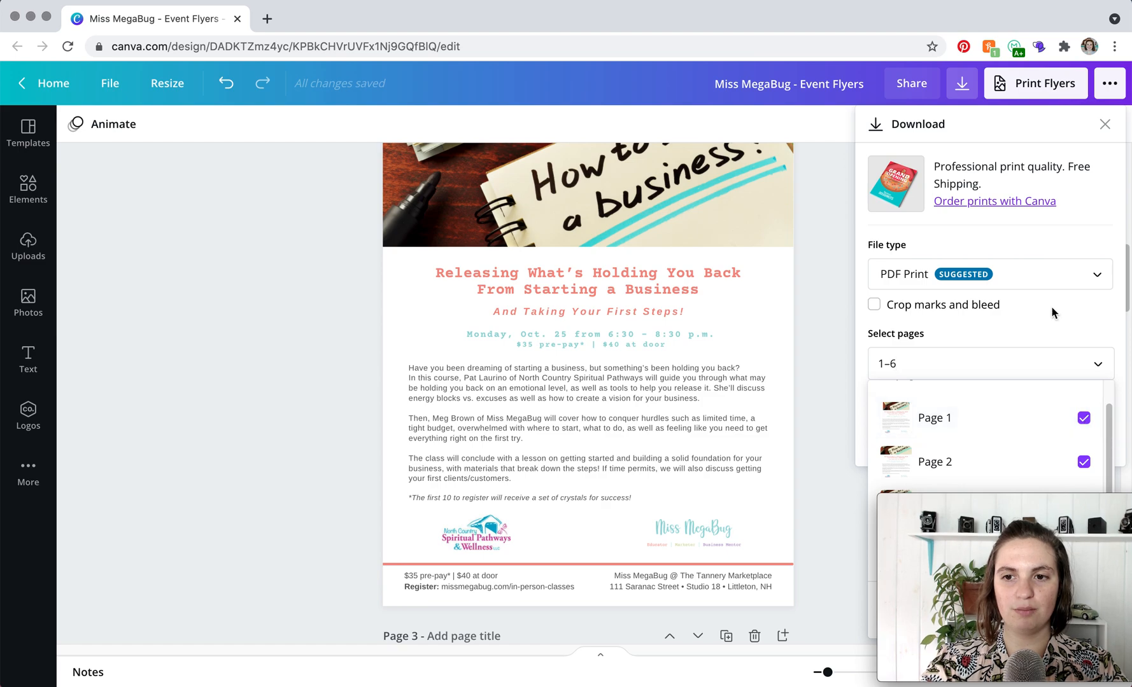
click(1037, 323)
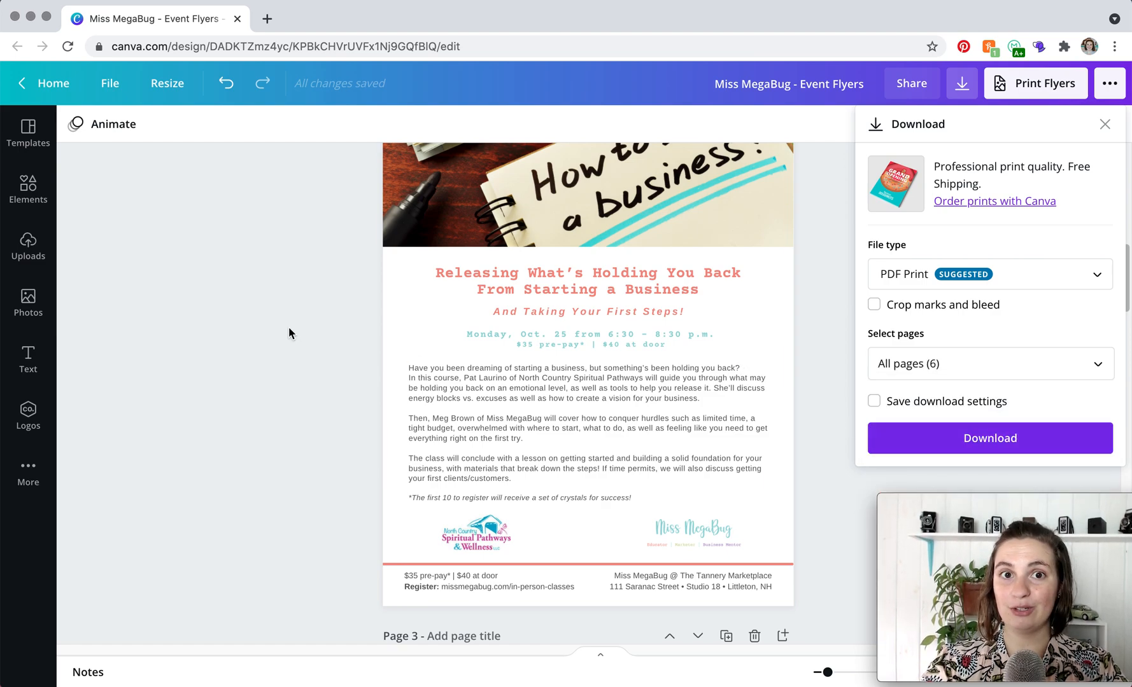
click(280, 342)
Examine how close page 2's header photo, body text and footer line sit to the page edges
scroll(279, 344, up, 1)
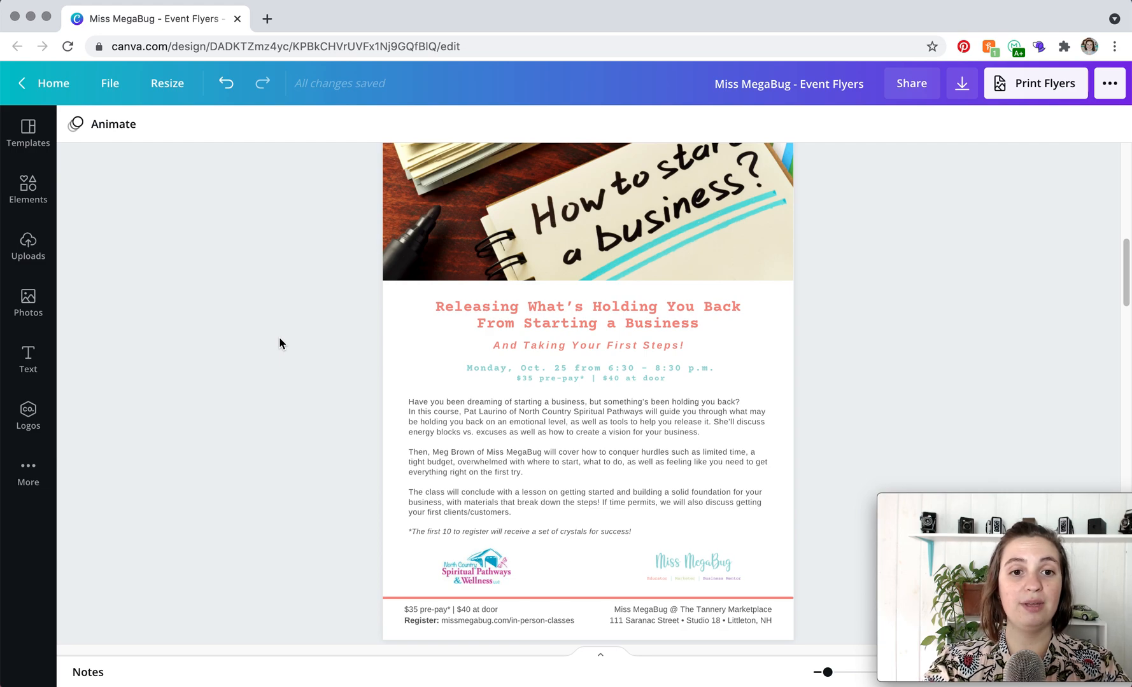
scroll(278, 344, up, 1)
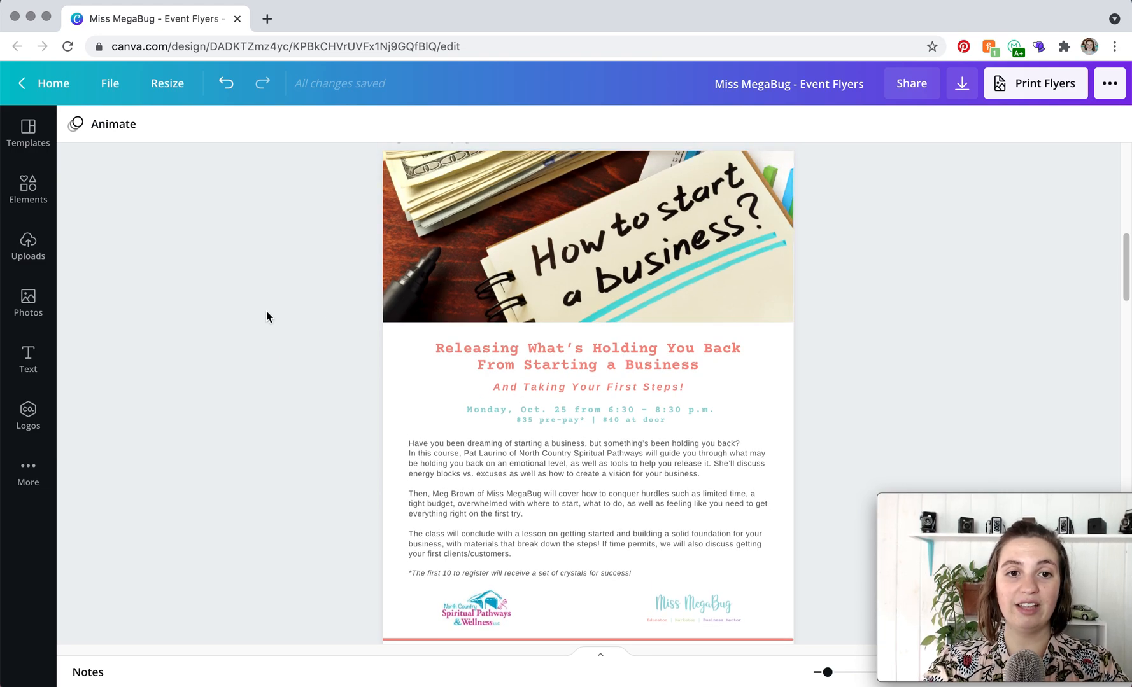
scroll(267, 316, down, 1)
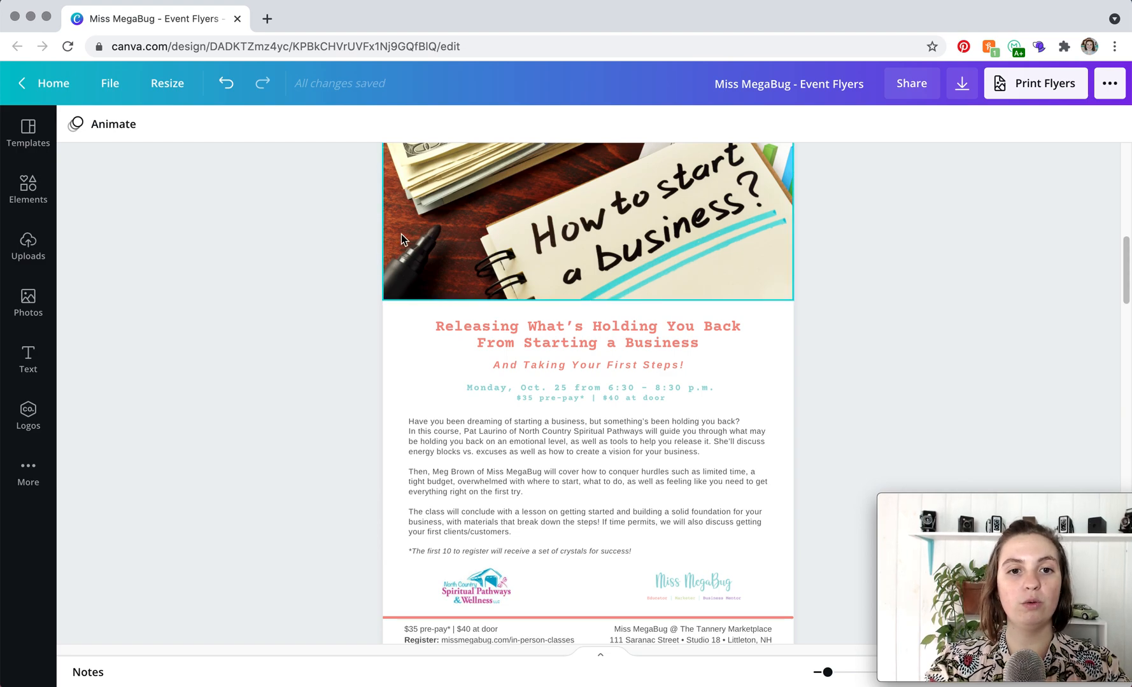
scroll(440, 232, down, 1)
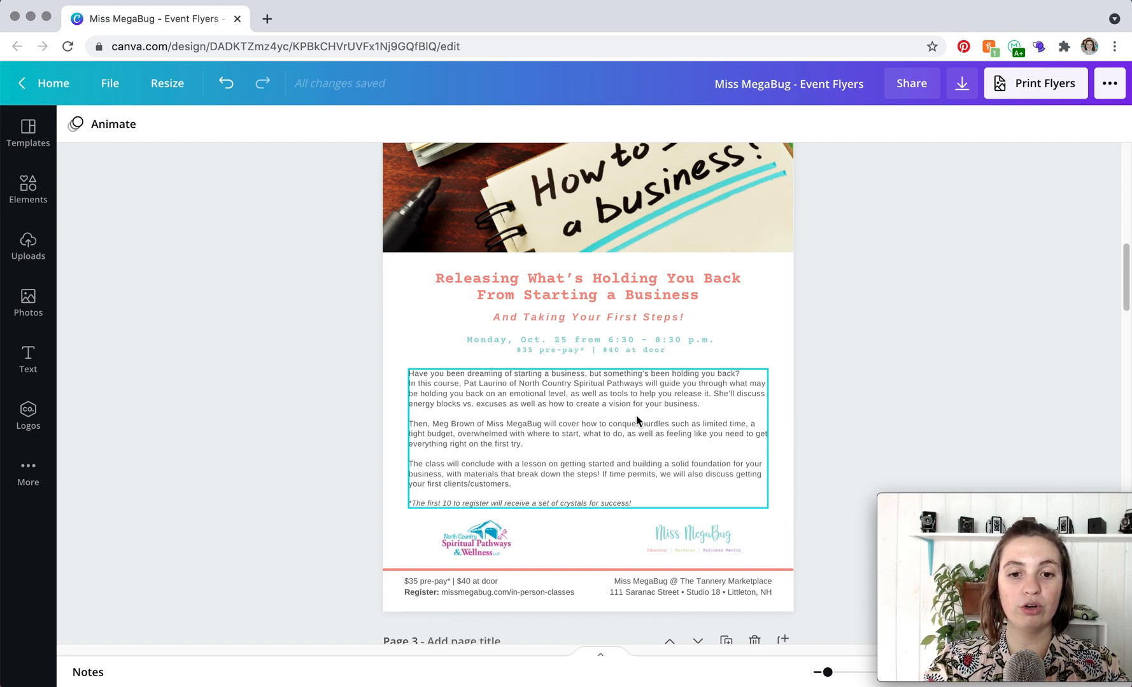
scroll(635, 416, up, 1)
scroll(636, 416, down, 1)
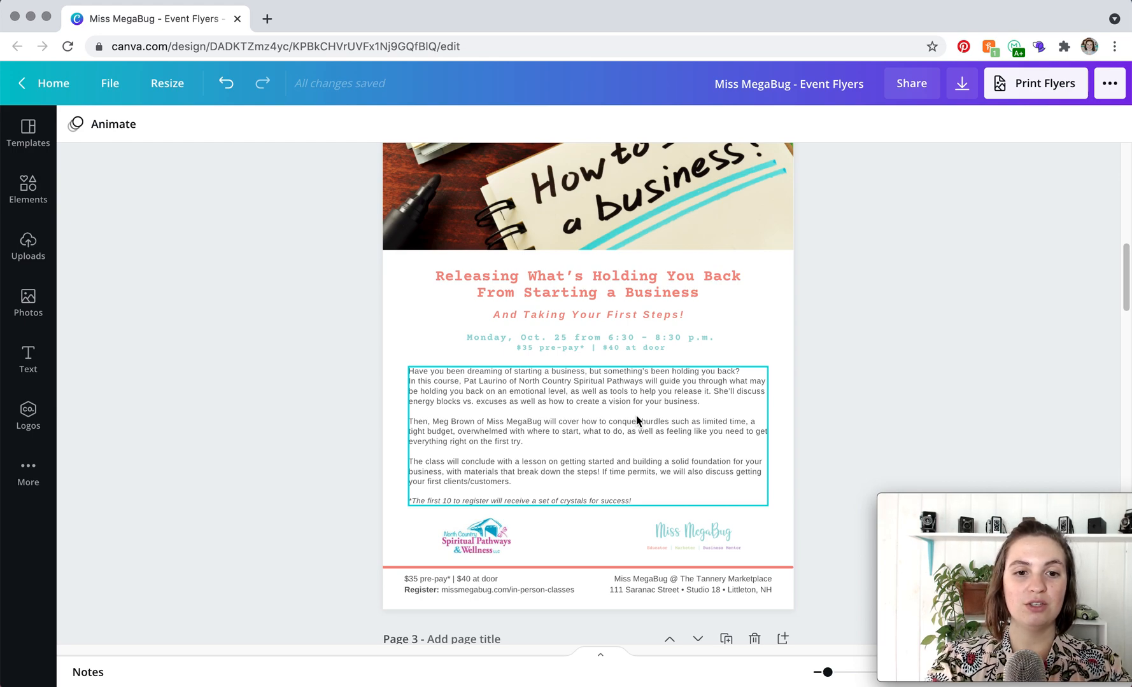
click(320, 355)
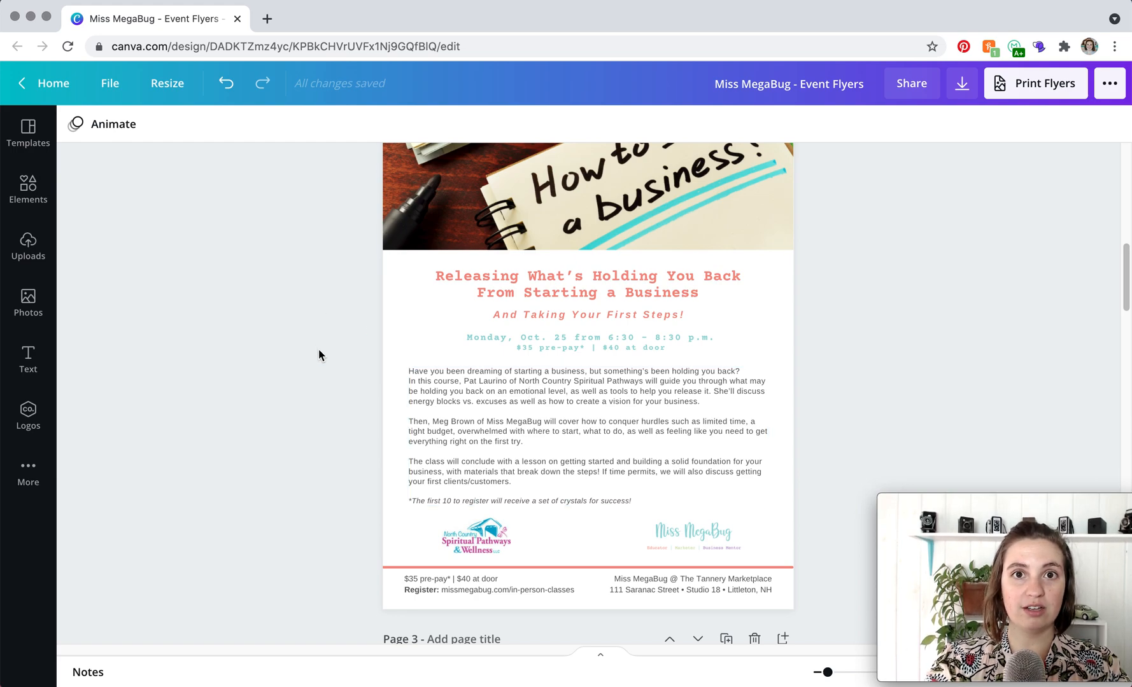
Scale page 2's header photo down proportionally to about 6.9 wide, leaving white margins between it and the page edges
scroll(318, 355, up, 2)
click(488, 274)
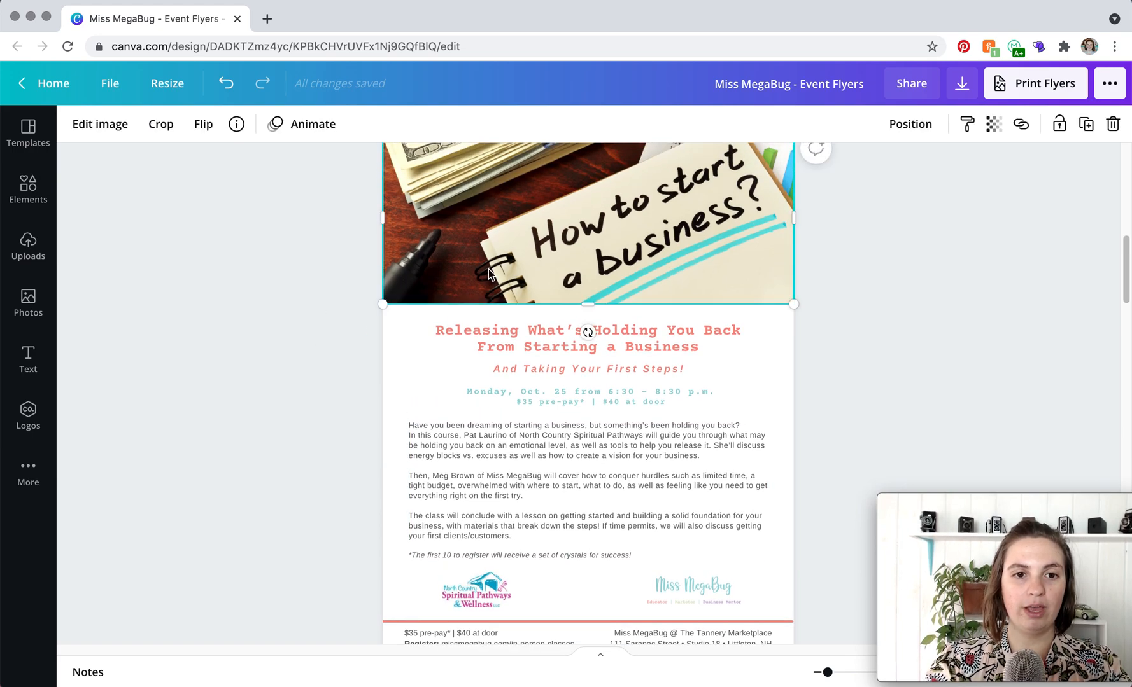
scroll(488, 271, up, 3)
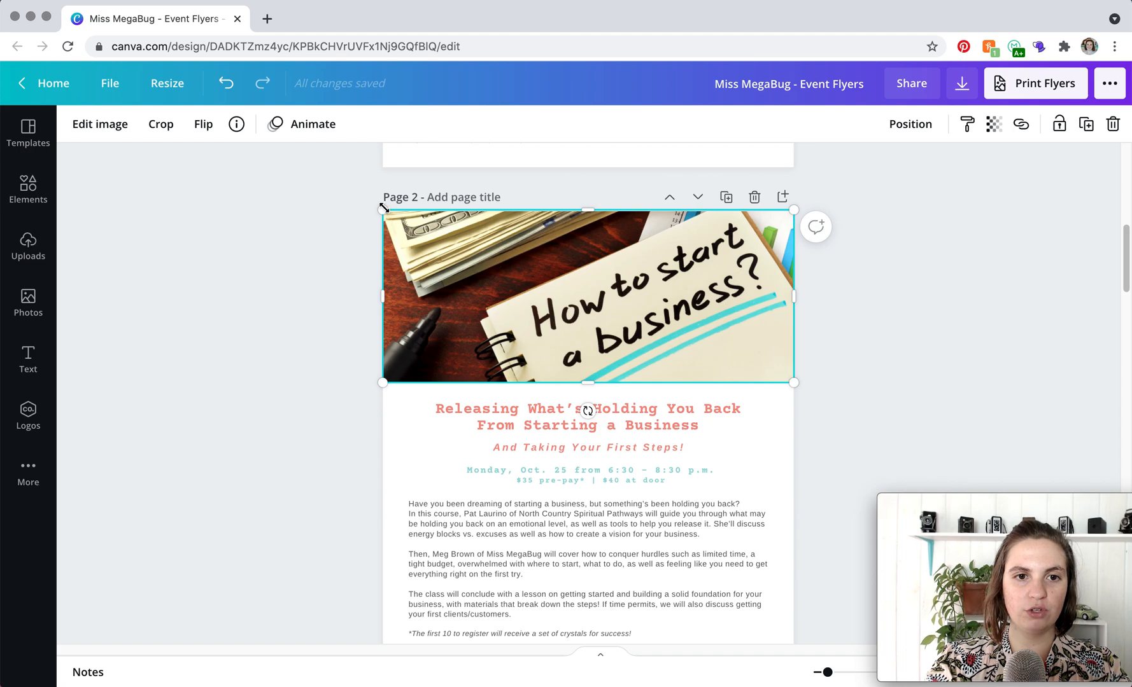
drag(384, 207, 465, 255)
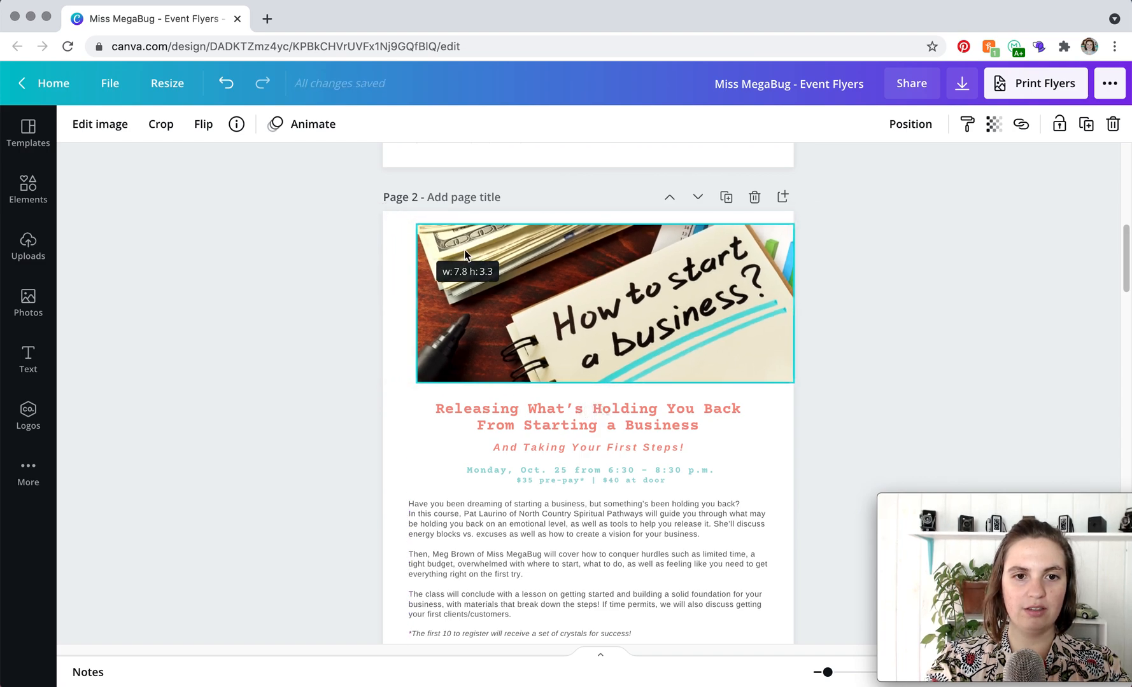
drag(792, 382, 749, 366)
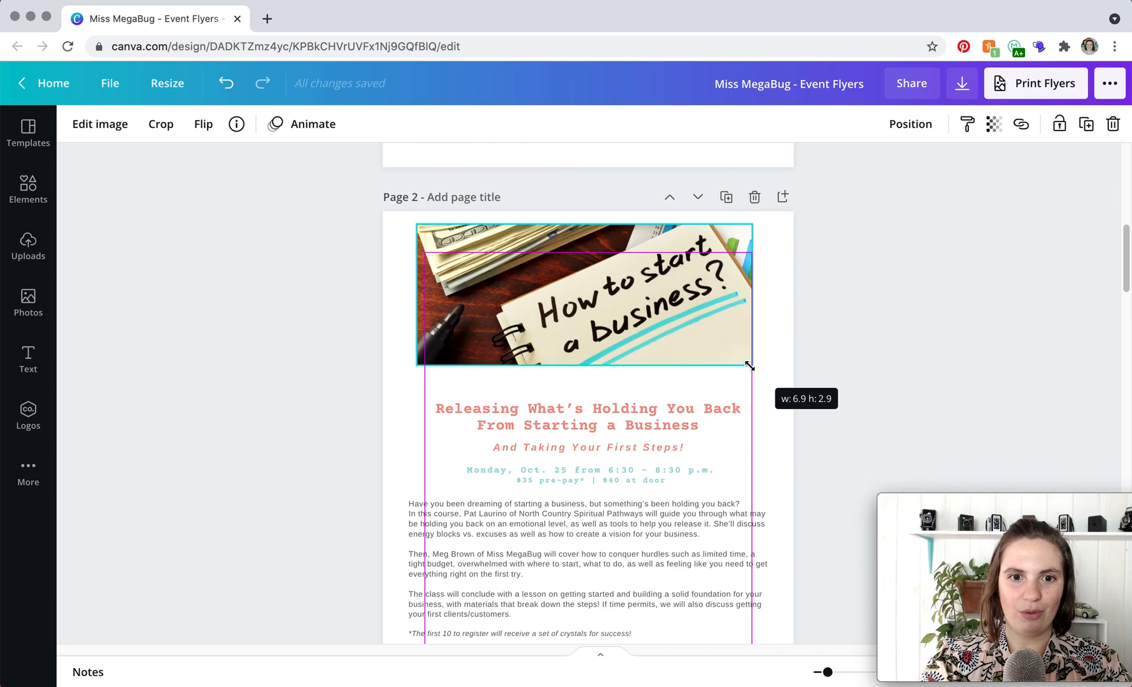
drag(749, 366, 749, 367)
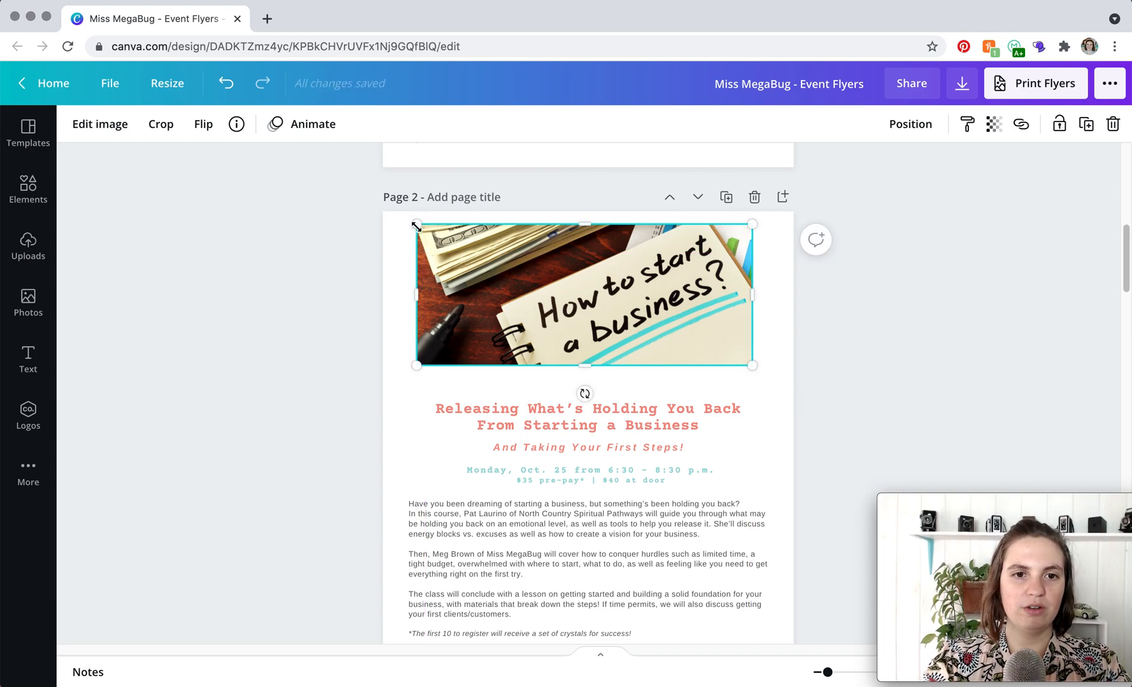
mouse_move(422, 240)
mouse_down()
mouse_move(435, 260)
mouse_move(404, 253)
mouse_move(413, 258)
mouse_up()
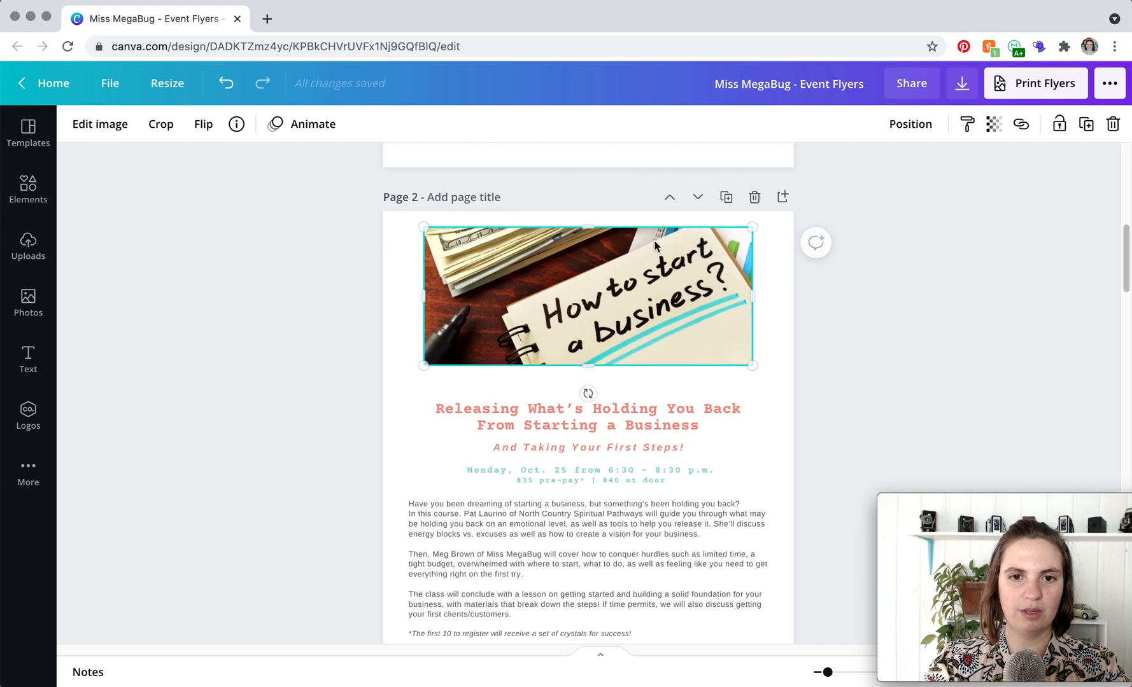
Reframe the header photo with a lower top edge and a bottom edge just above the title, shifting the picture down inside the crop
drag(590, 225, 584, 252)
drag(589, 368, 585, 383)
double_click(611, 315)
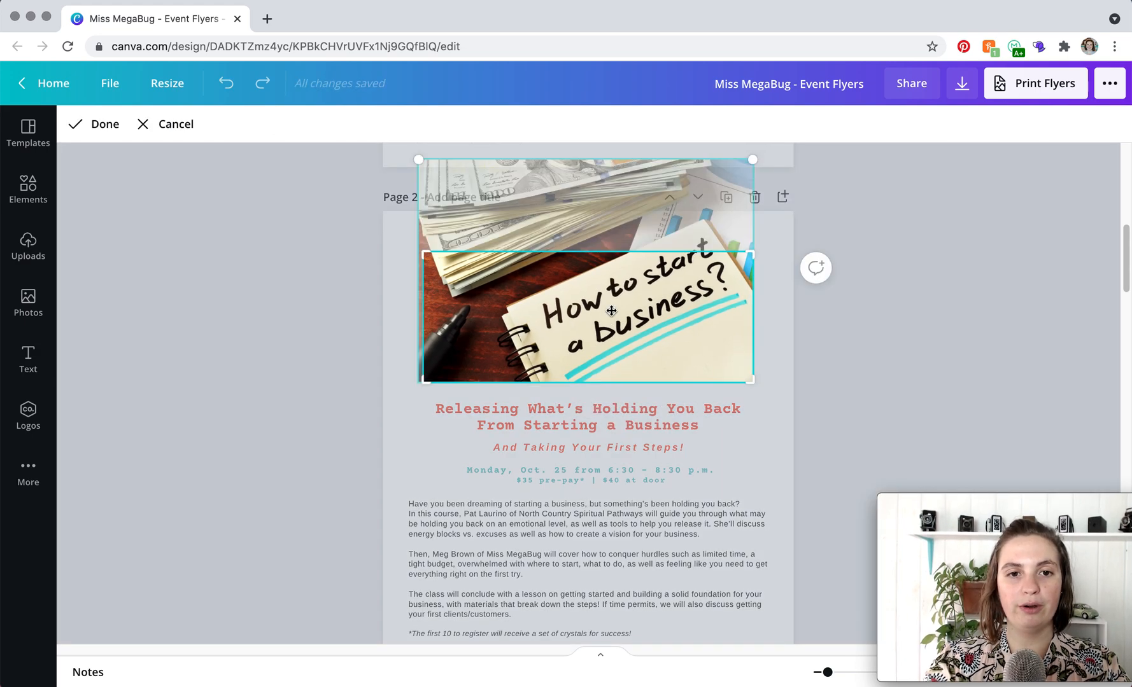
drag(562, 183, 563, 213)
click(395, 391)
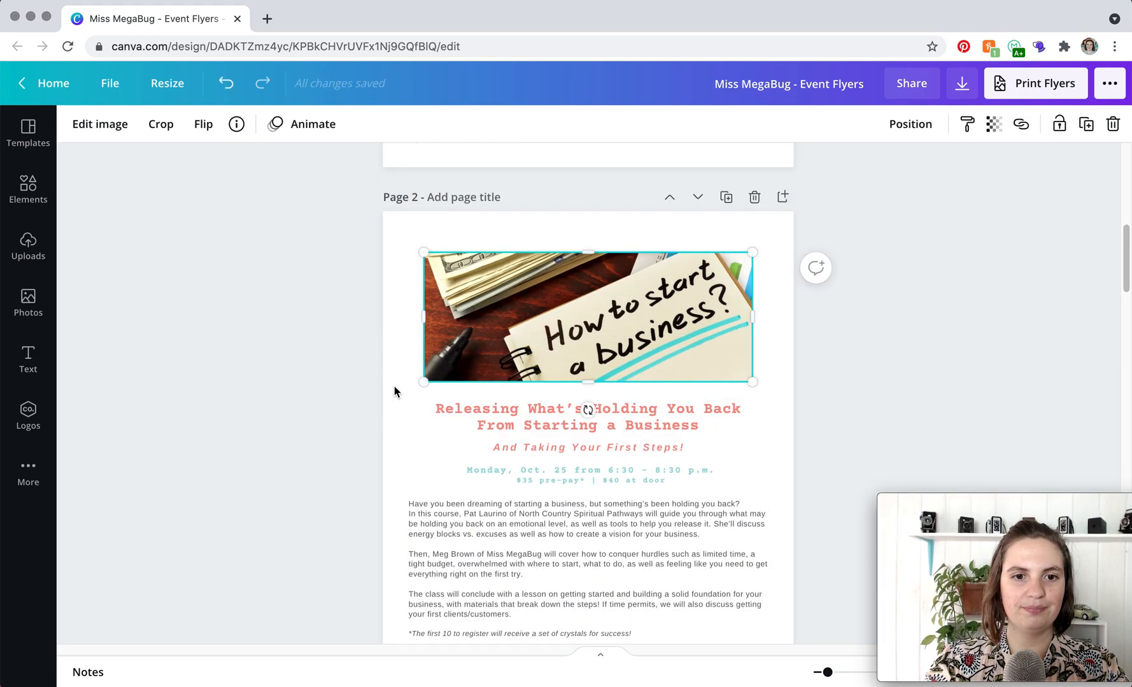
Reduce the font size of page 2's title "Releasing What's Holding You Back From Starting a Business" to 22
scroll(394, 391, down, 3)
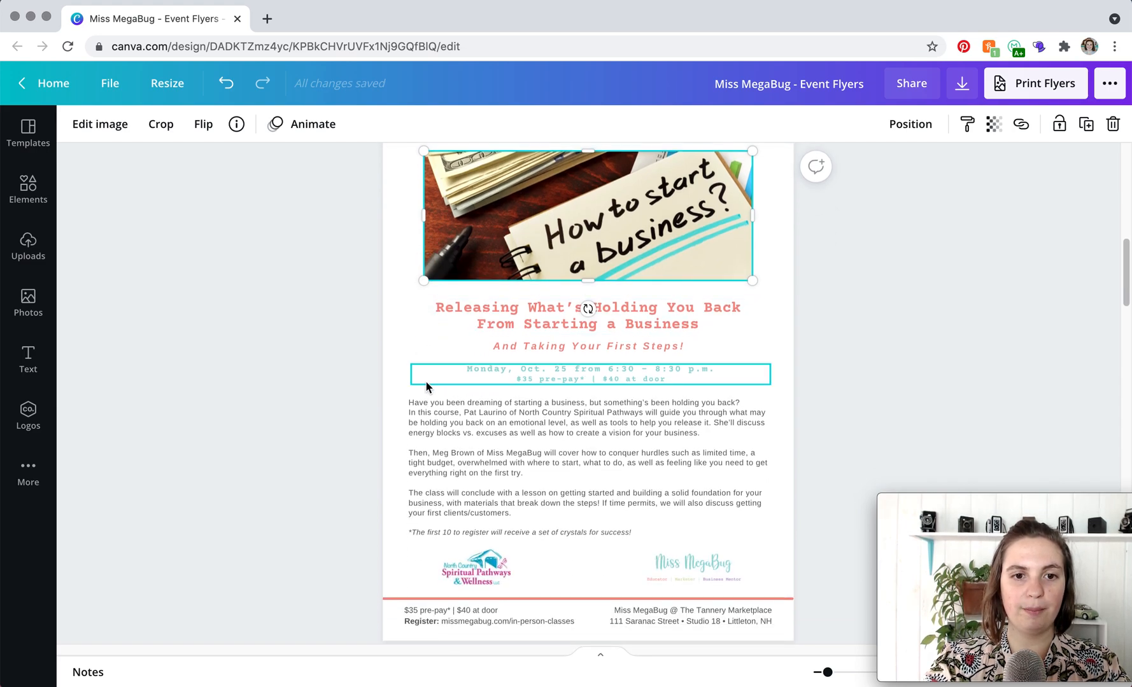
click(423, 419)
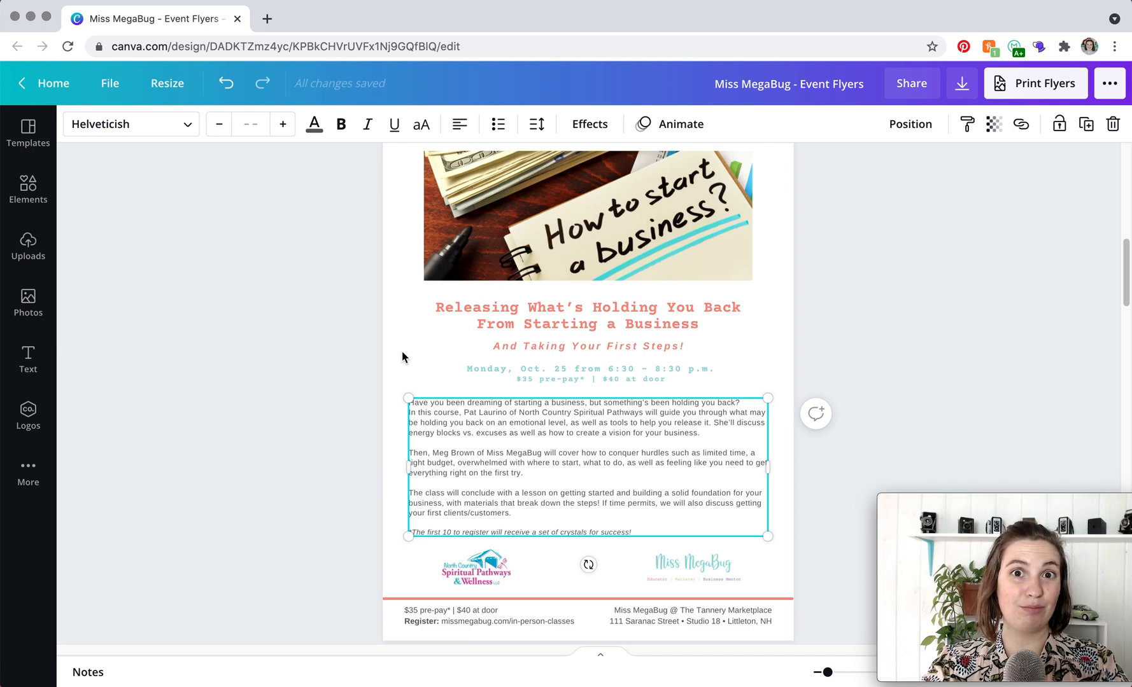
click(477, 315)
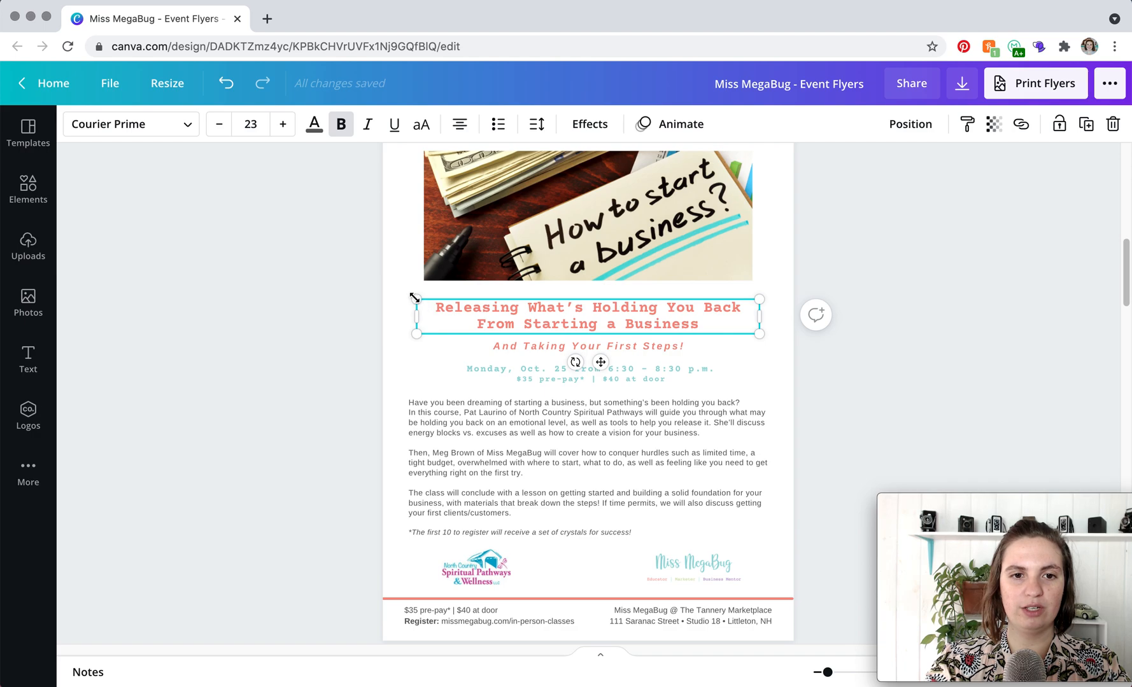
mouse_move(418, 298)
mouse_down()
mouse_move(436, 304)
mouse_move(420, 301)
mouse_up()
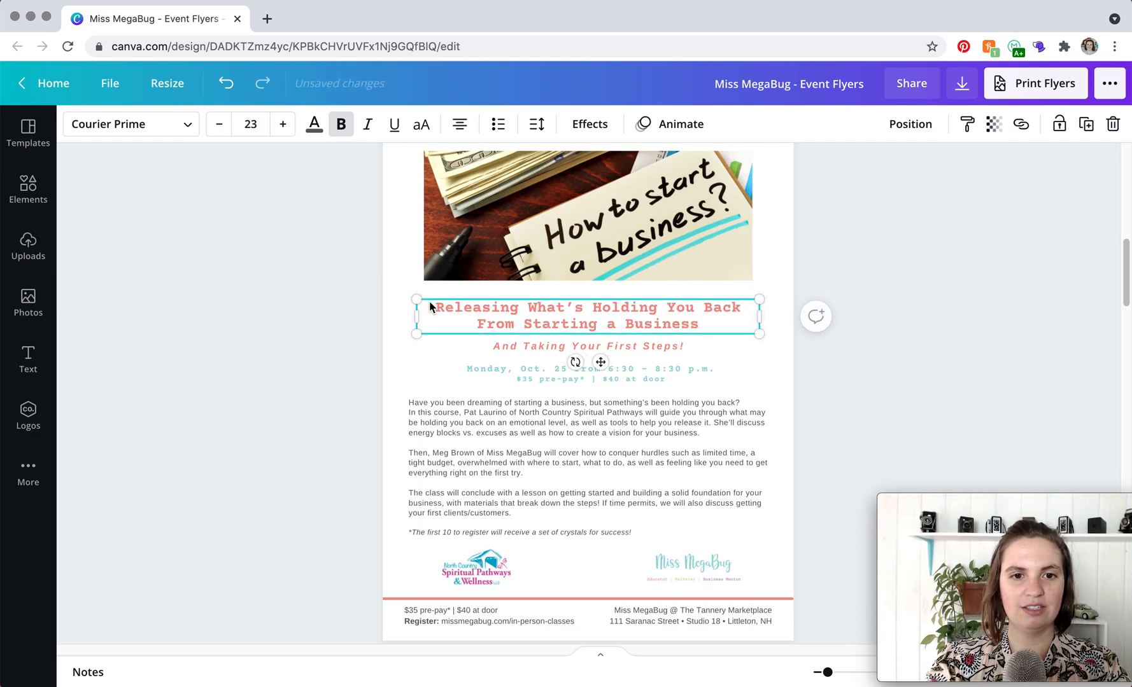
click(221, 131)
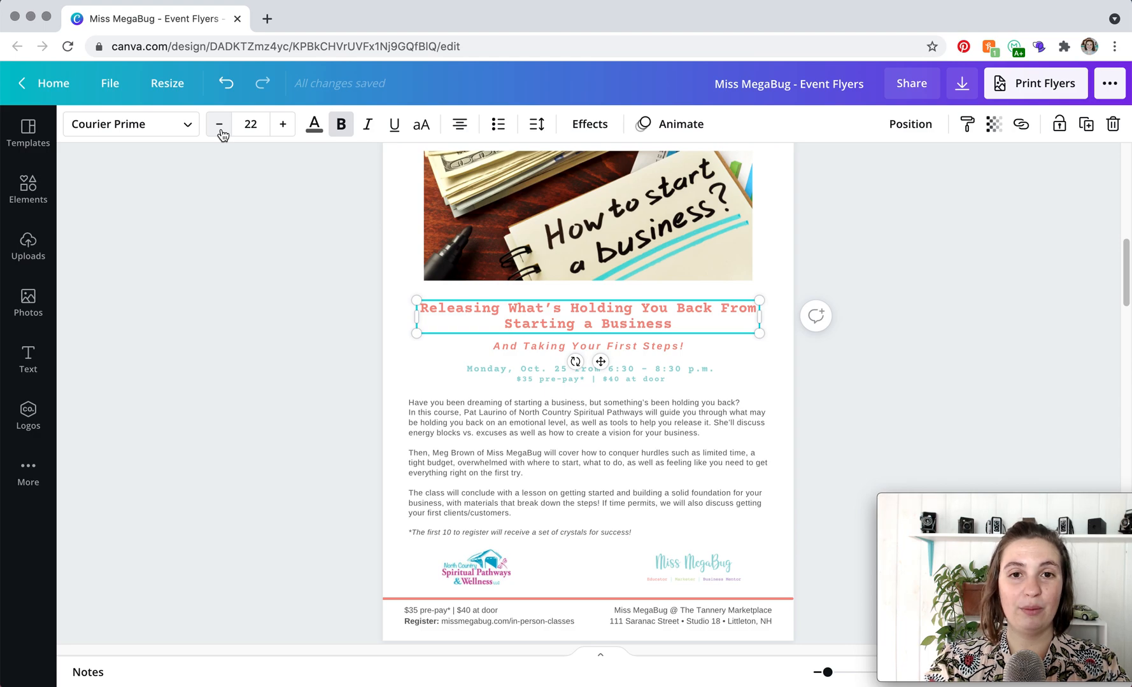
Insert a line break in page 2's title so that its second line reads "From Starting a Business"
drag(954, 501, 972, 400)
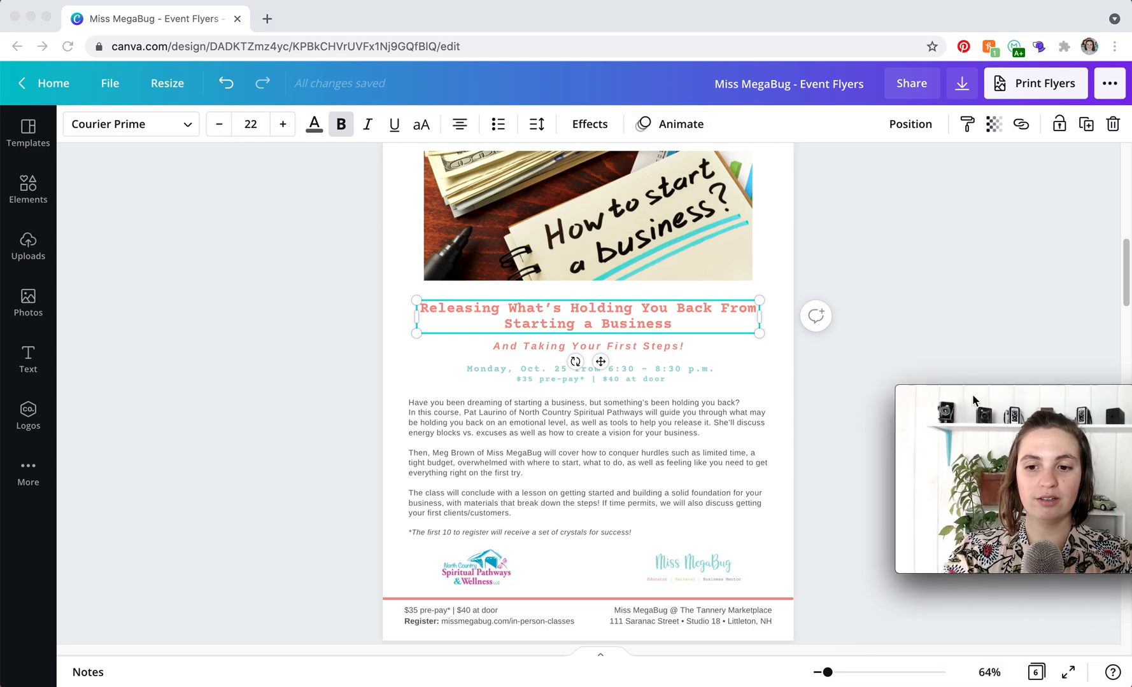
click(837, 675)
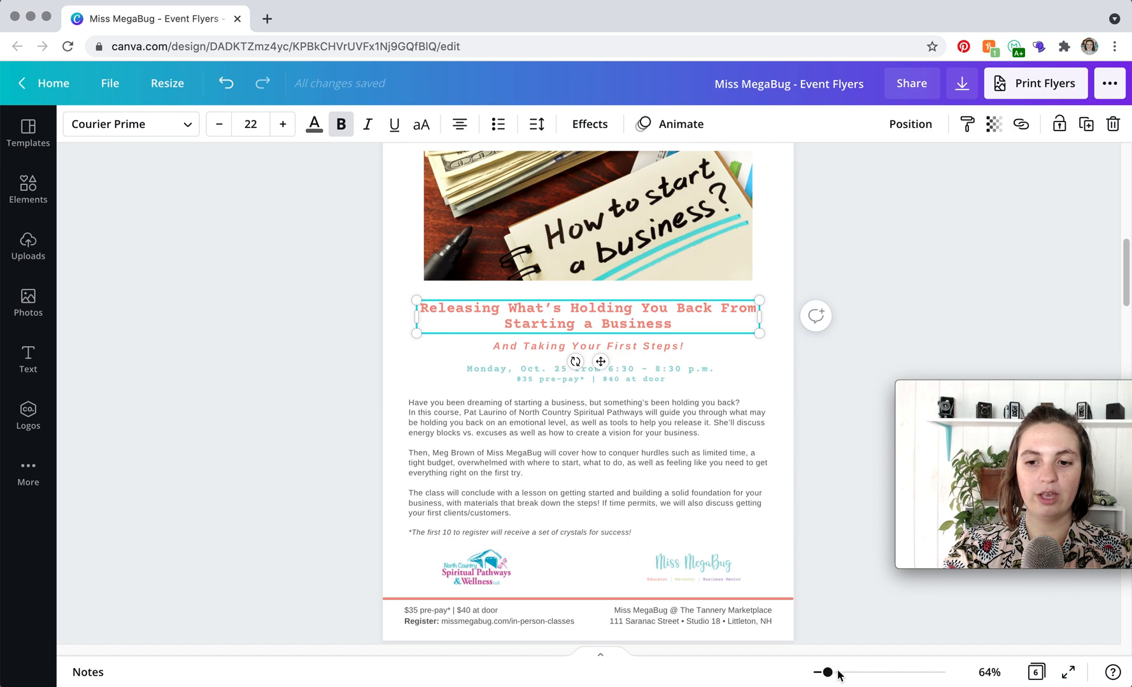
drag(828, 673, 836, 676)
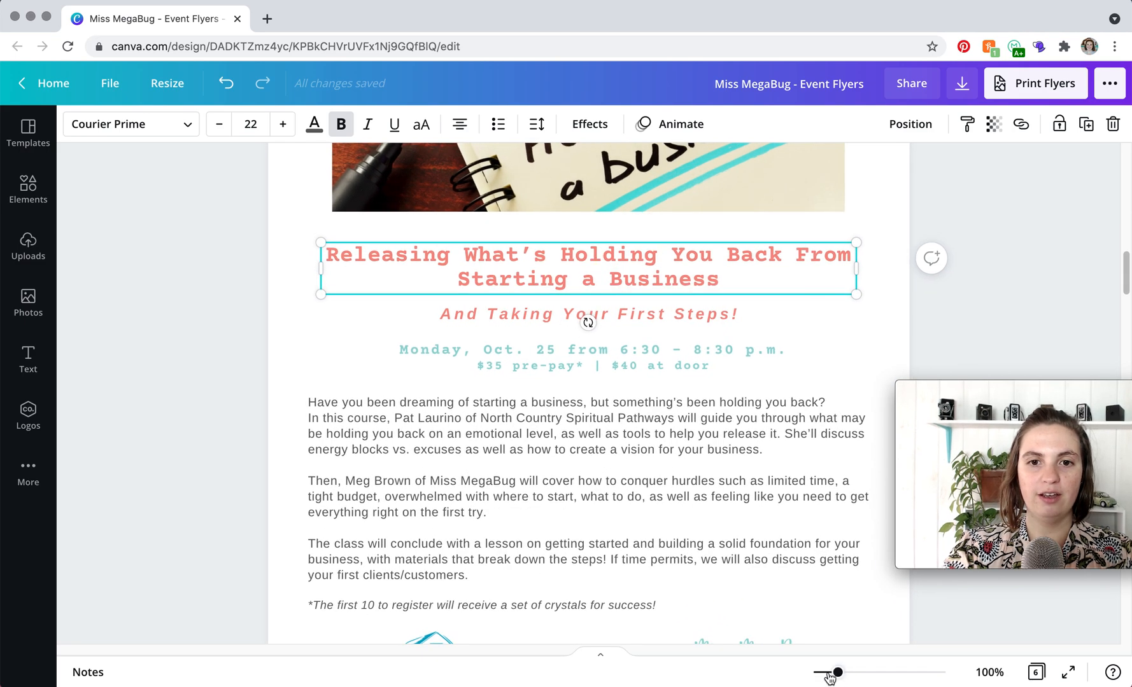
click(794, 256)
key(BackSpace)
key(Return)
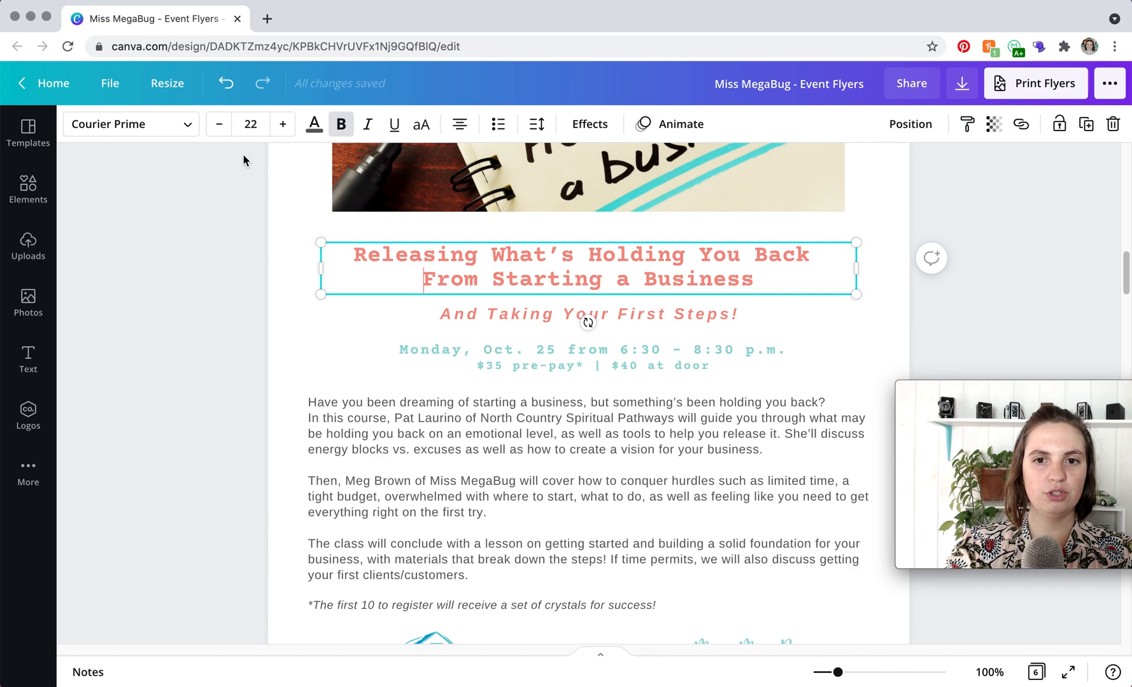
click(257, 375)
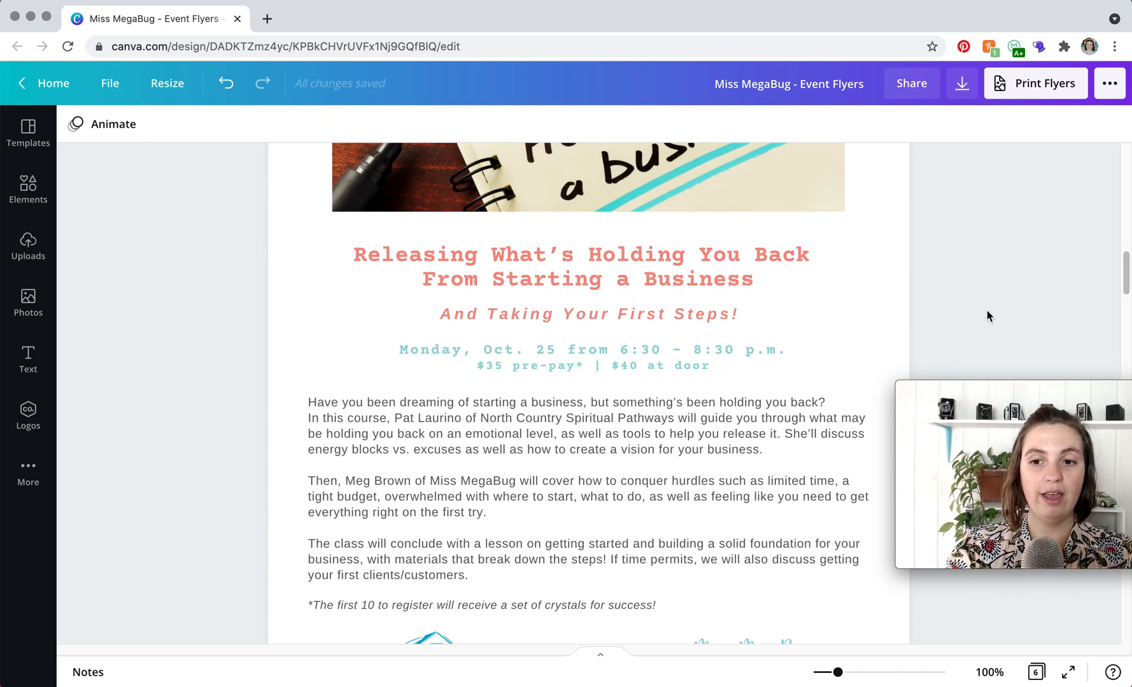
drag(1000, 387, 997, 521)
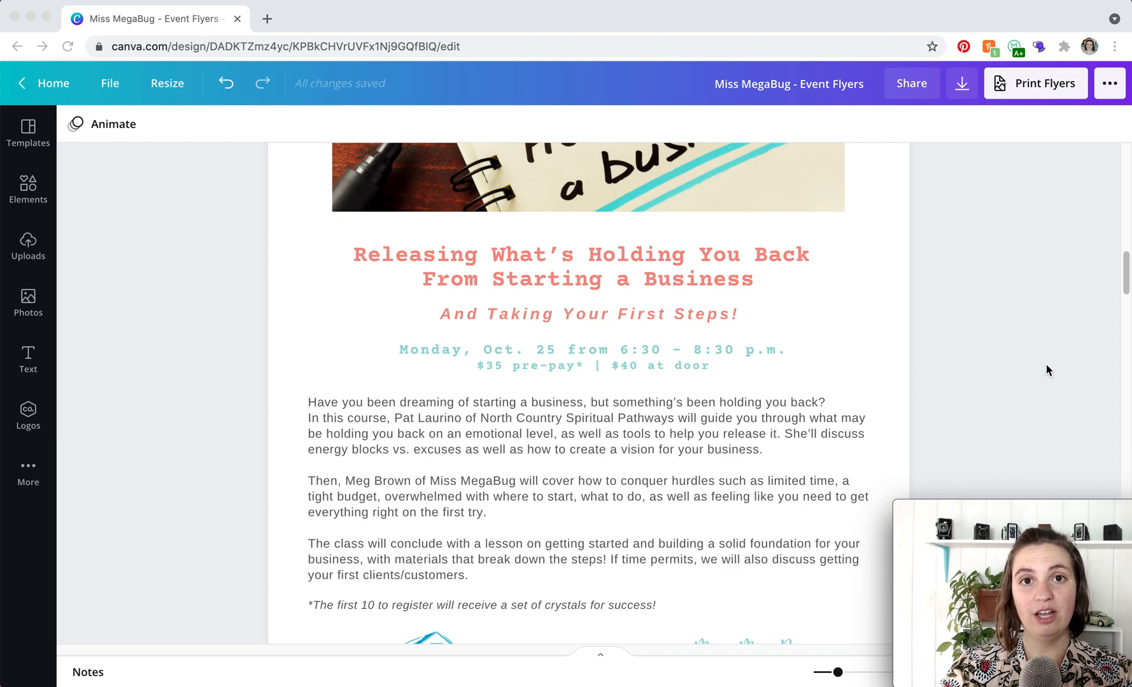
Narrow page 2's body text box from both sides, aligning its right edge with the header photo's right edge
click(826, 673)
click(827, 674)
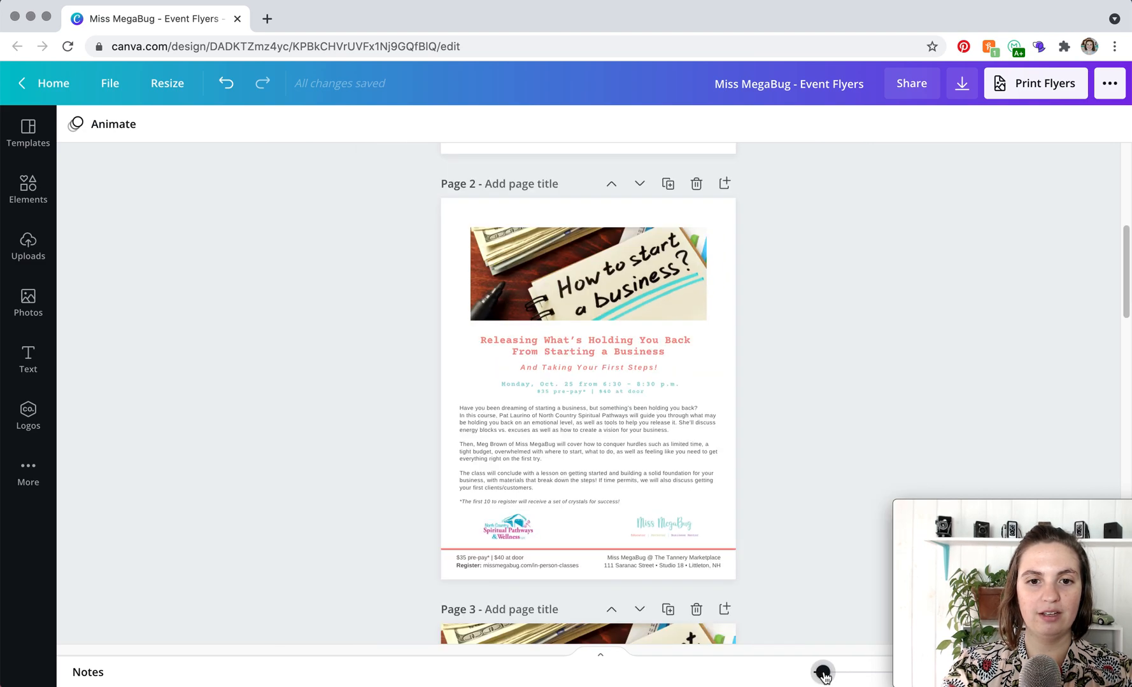
click(825, 673)
click(537, 497)
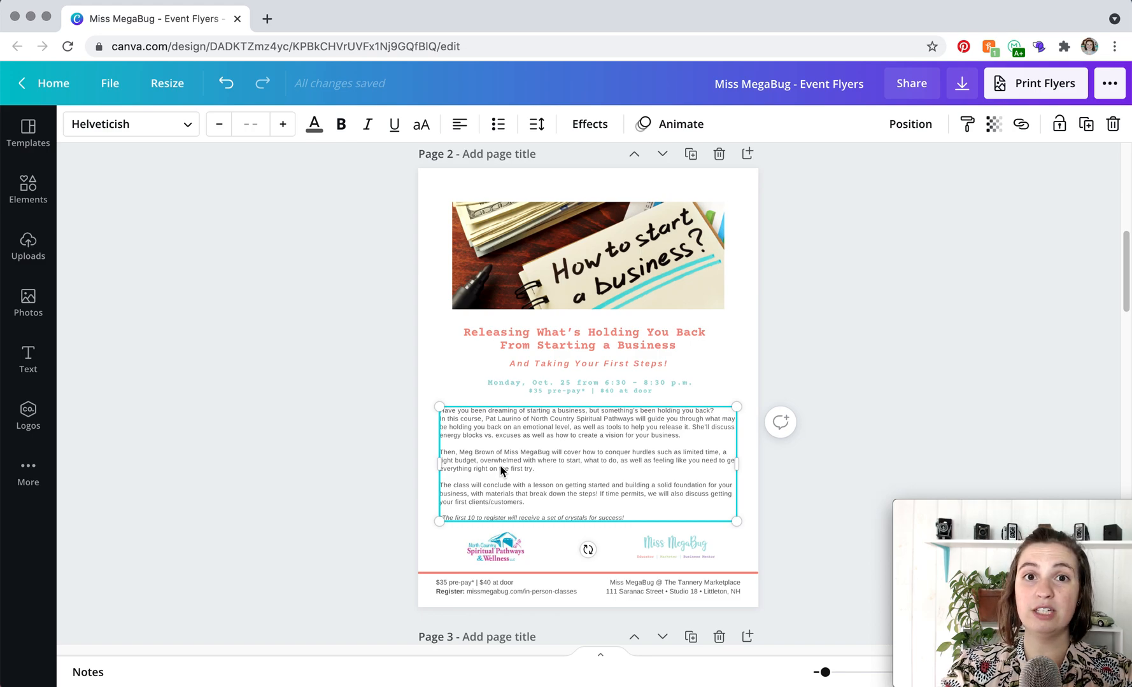
click(501, 467)
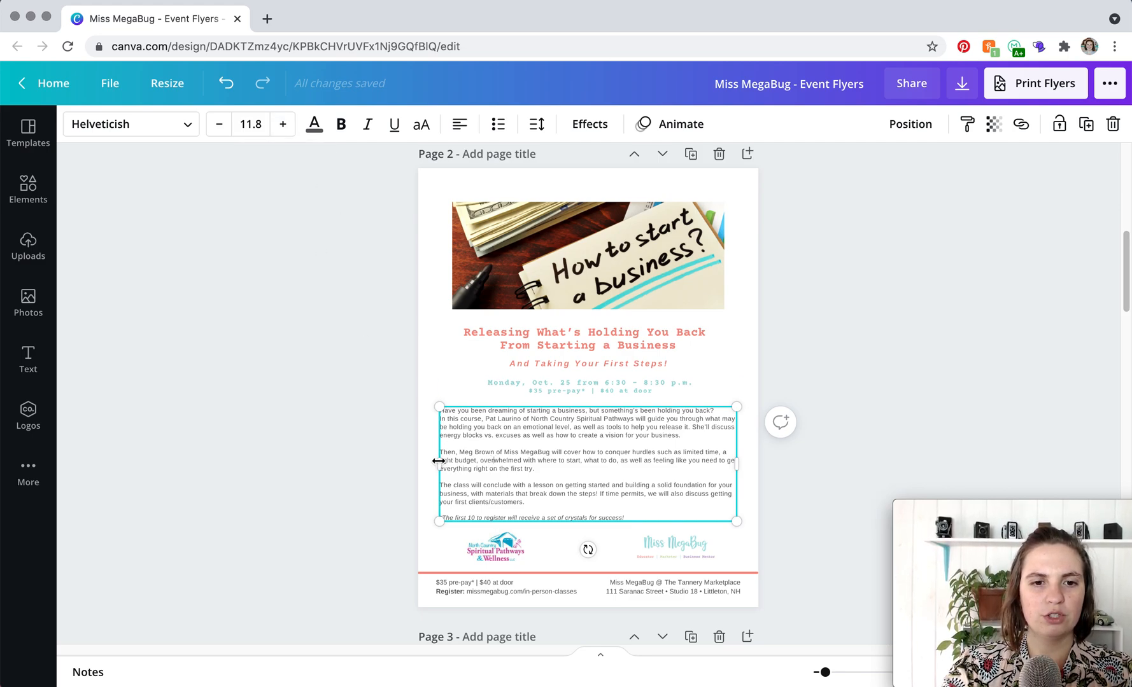
drag(438, 460, 446, 462)
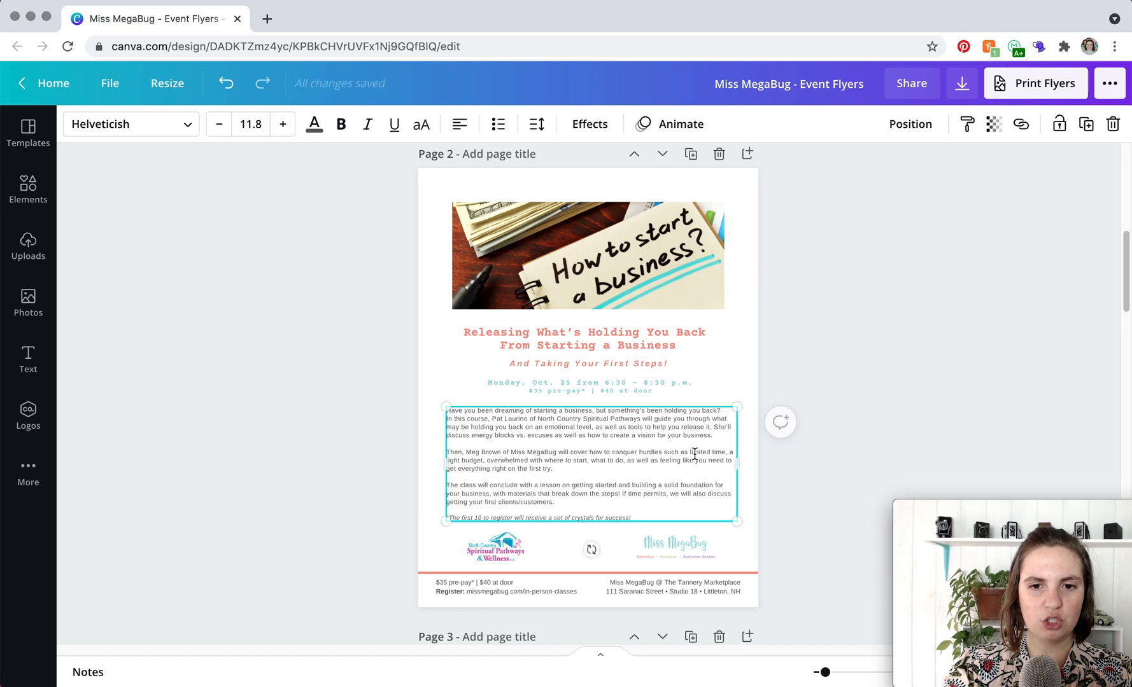
drag(736, 469, 724, 467)
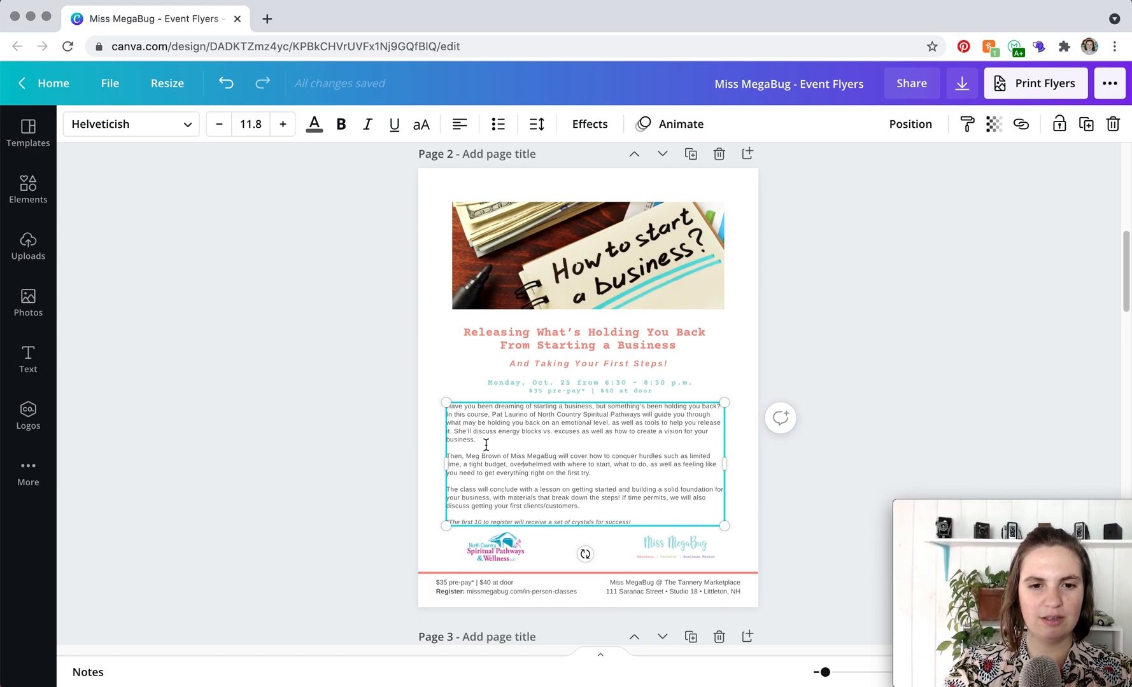
Set the letter spacing of all of page 2's body text to 0 and its line spacing to 1.27
drag(637, 522, 428, 397)
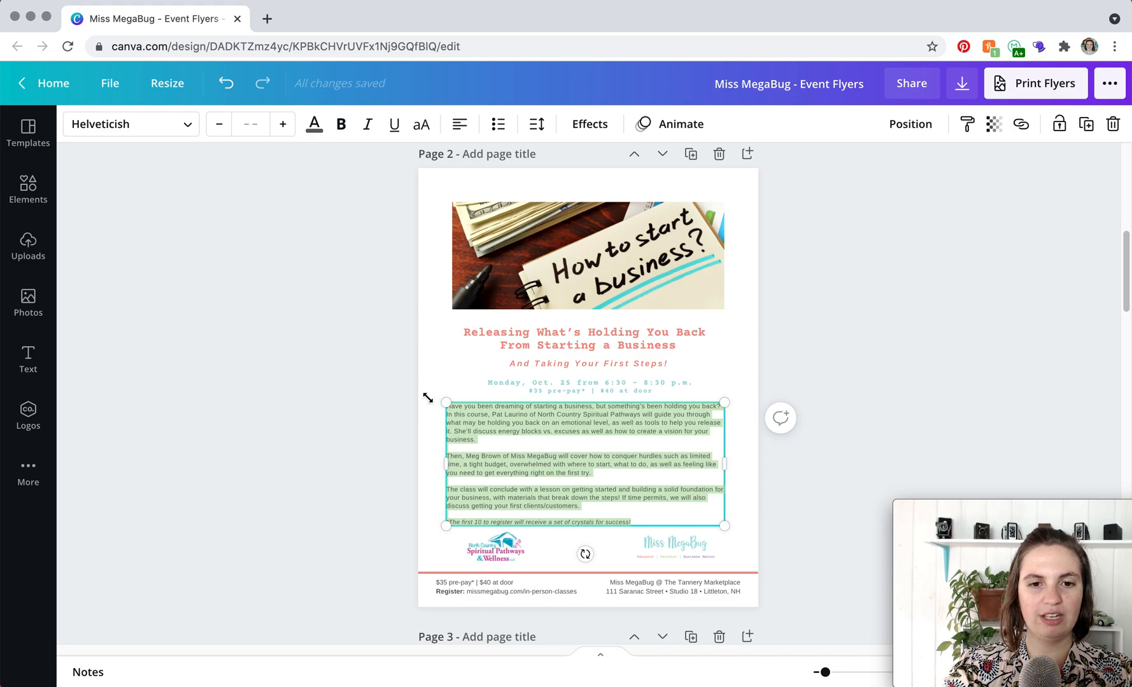
click(590, 124)
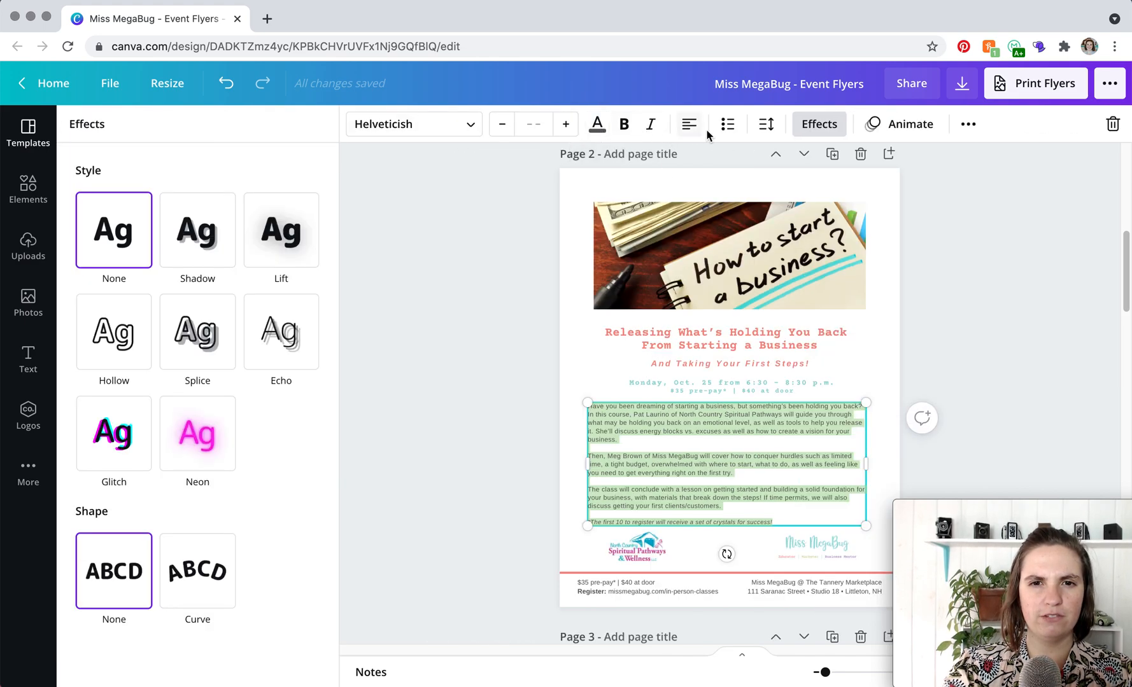
click(814, 126)
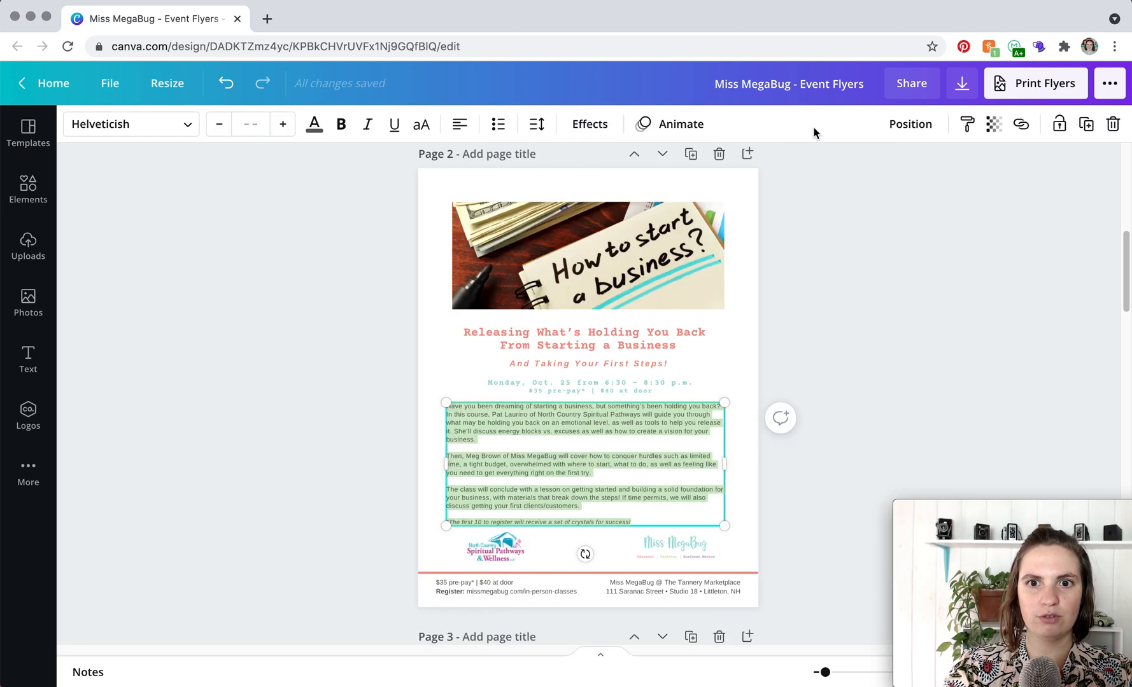
click(536, 127)
drag(676, 181, 661, 183)
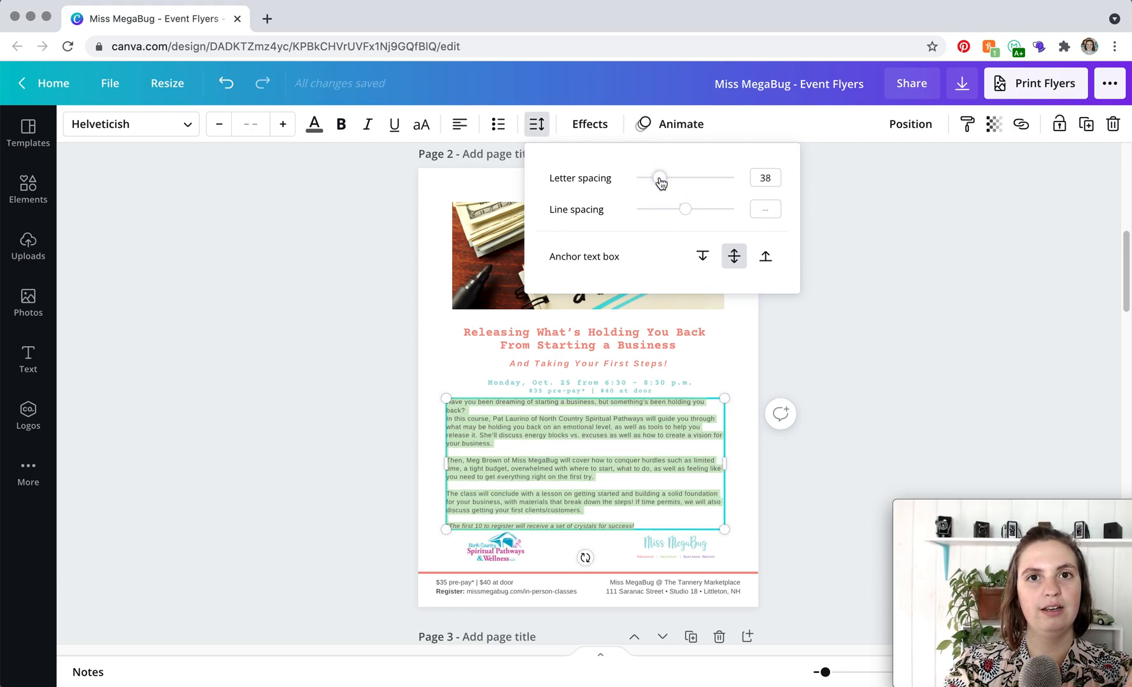
drag(661, 184, 675, 221)
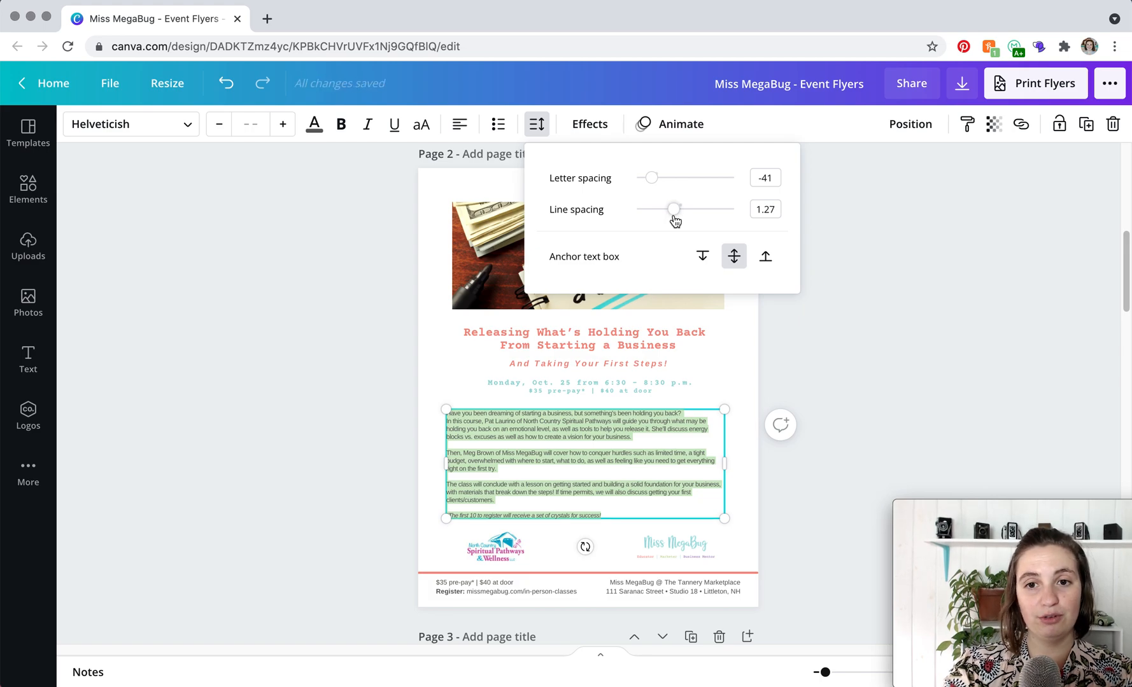
drag(652, 178, 657, 181)
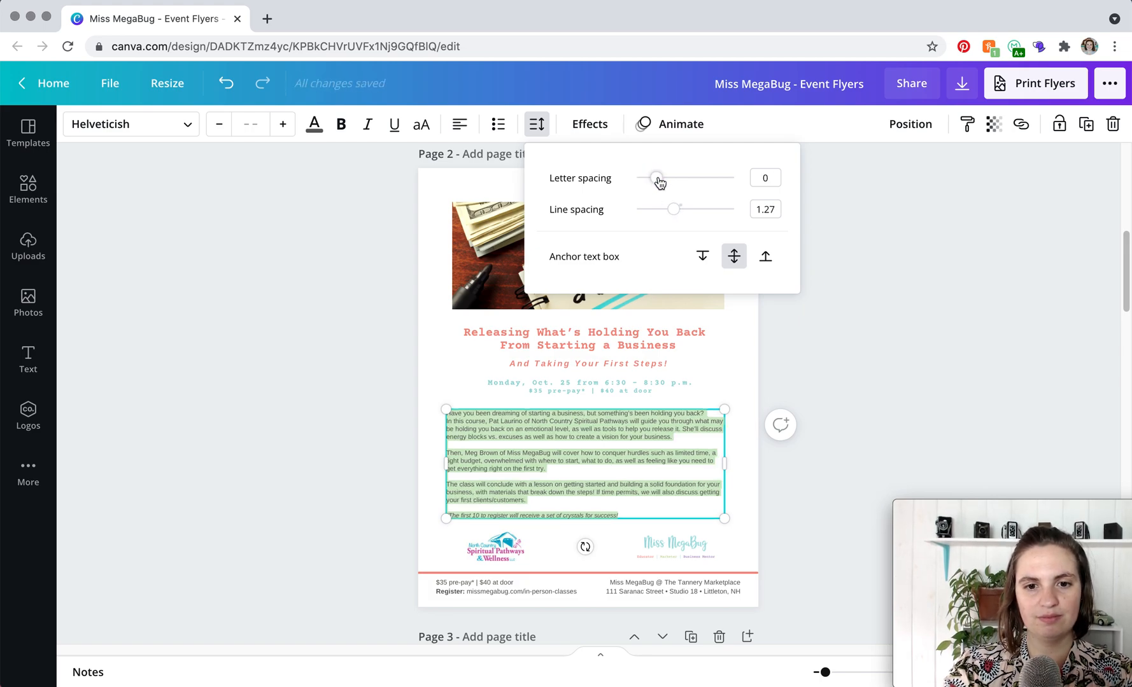
click(299, 407)
click(299, 408)
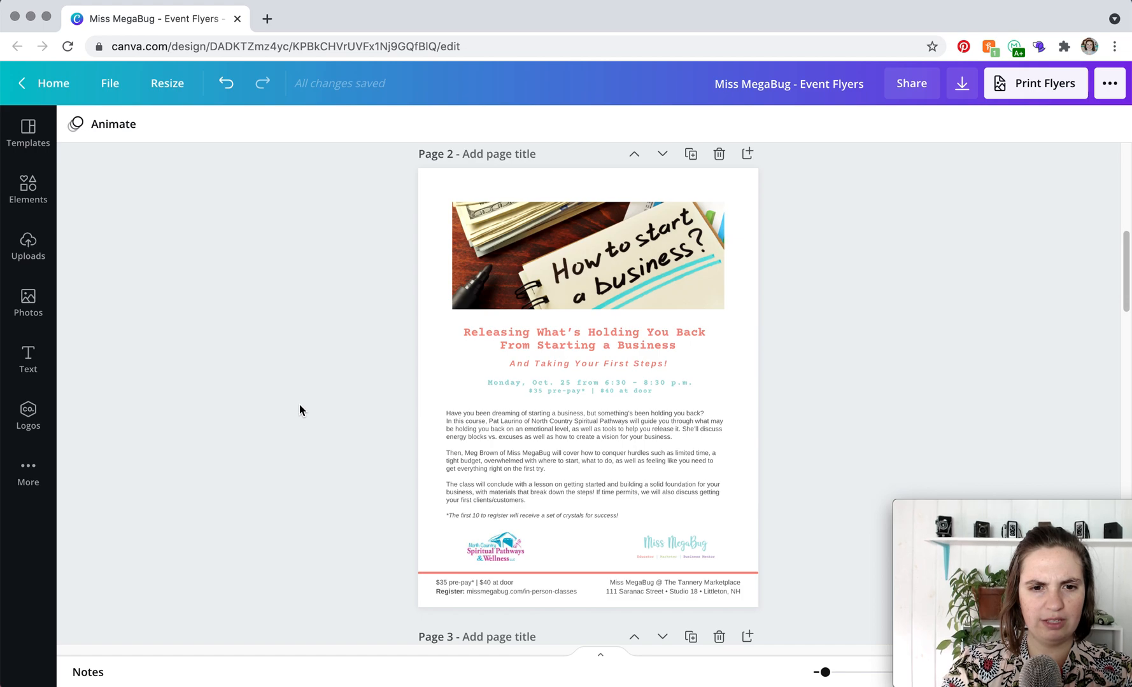
Nudge the North Country Spiritual Pathways logo slightly right and the Miss MegaBug logo slightly left on page 2
click(496, 551)
key(shift+Right)
key(shift+Right)
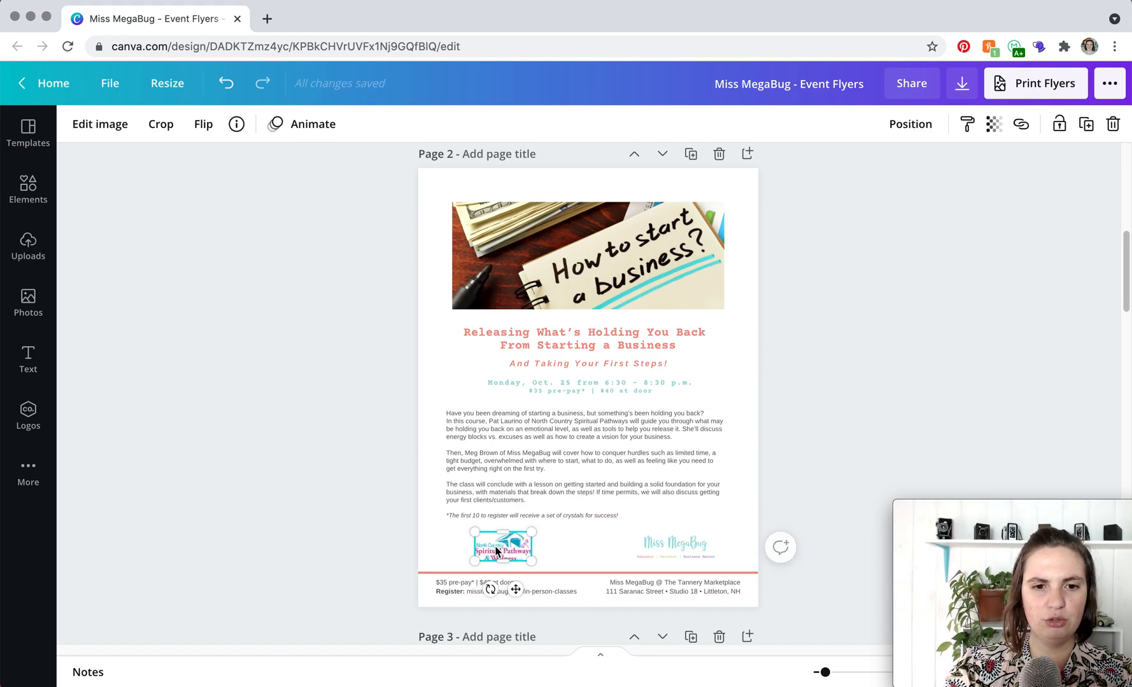
click(697, 566)
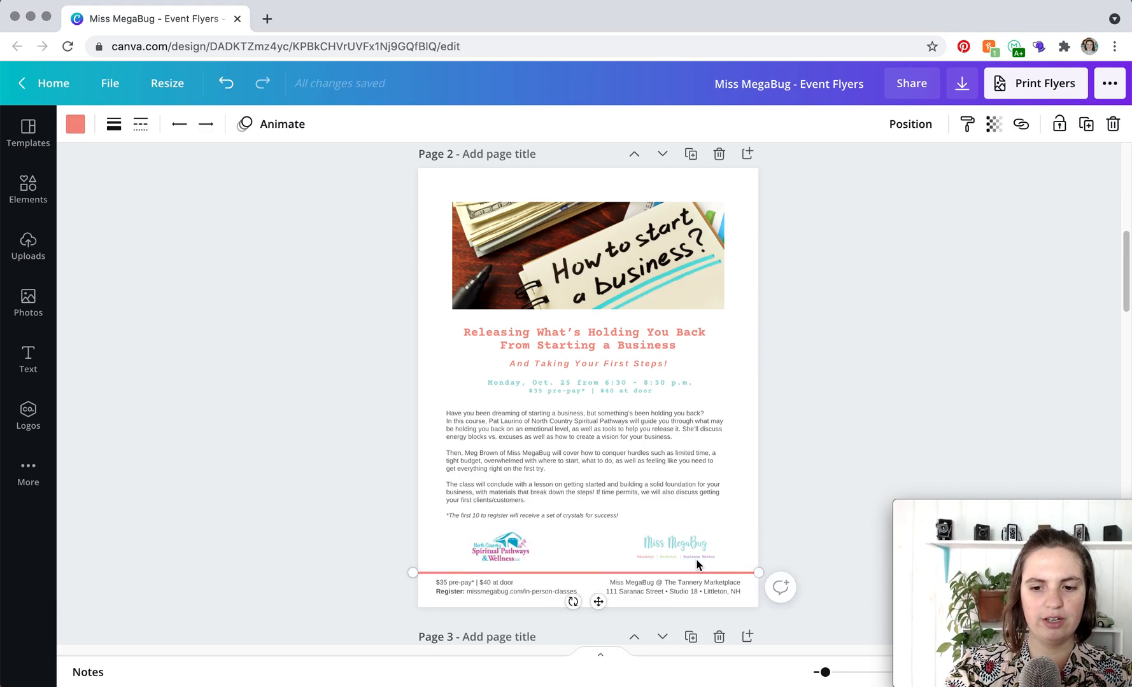
click(677, 546)
key(shift+Left)
key(shift+Left)
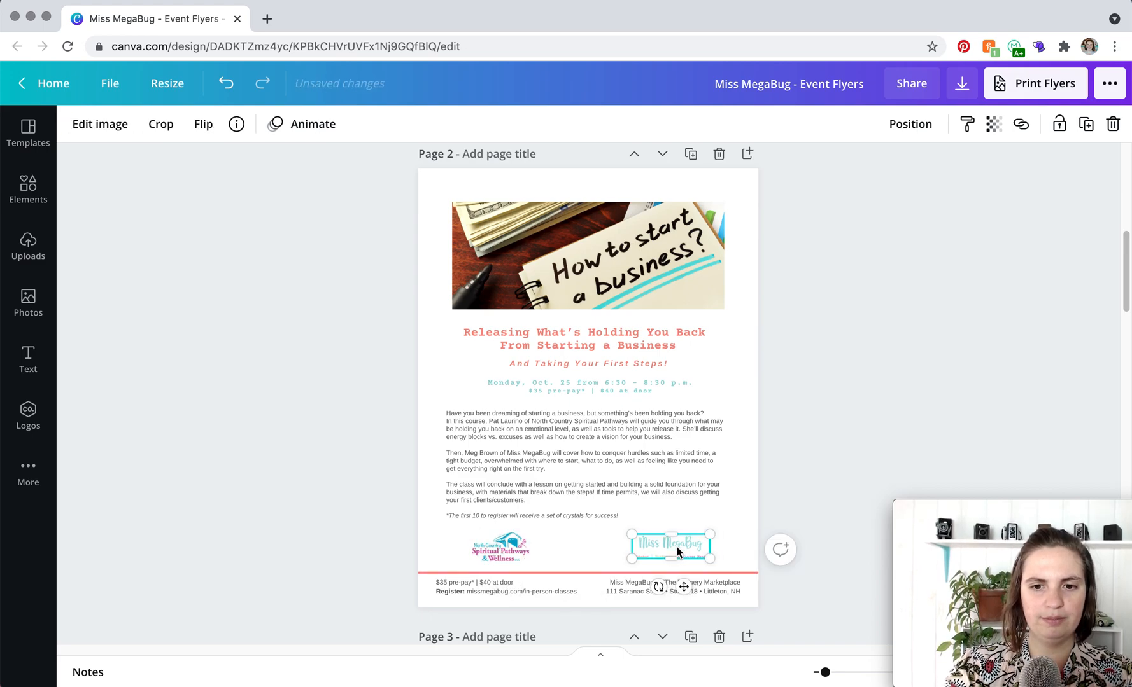
Shorten page 2's coral footer line at both ends to match the width of the header photo
click(434, 571)
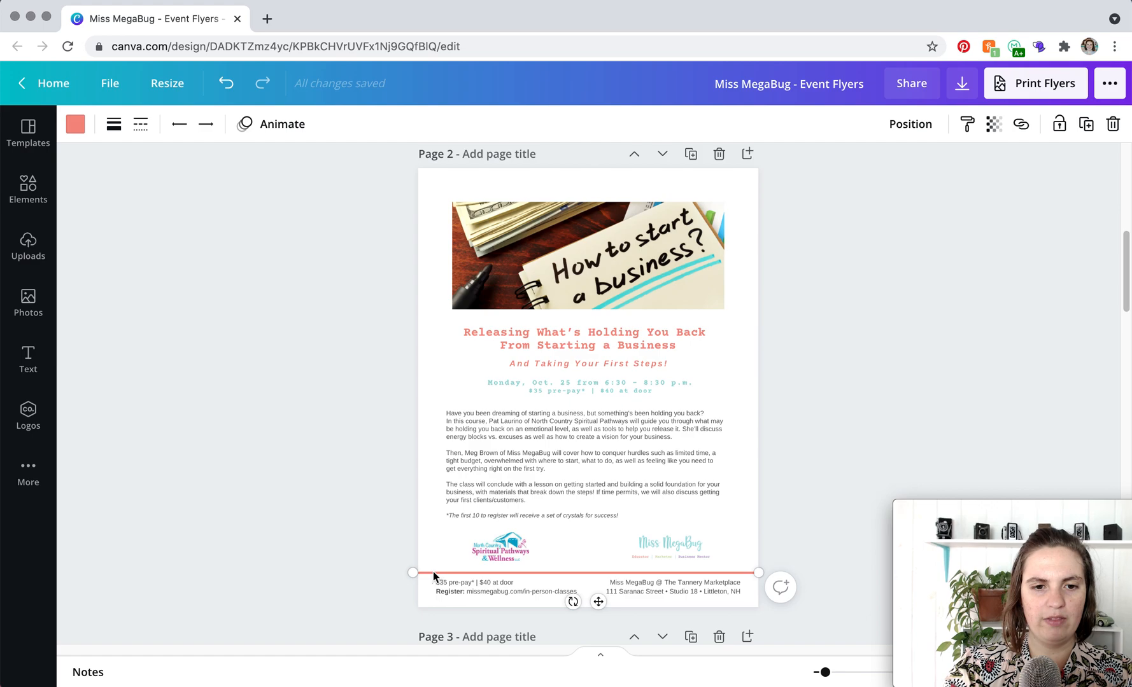
drag(412, 573, 436, 573)
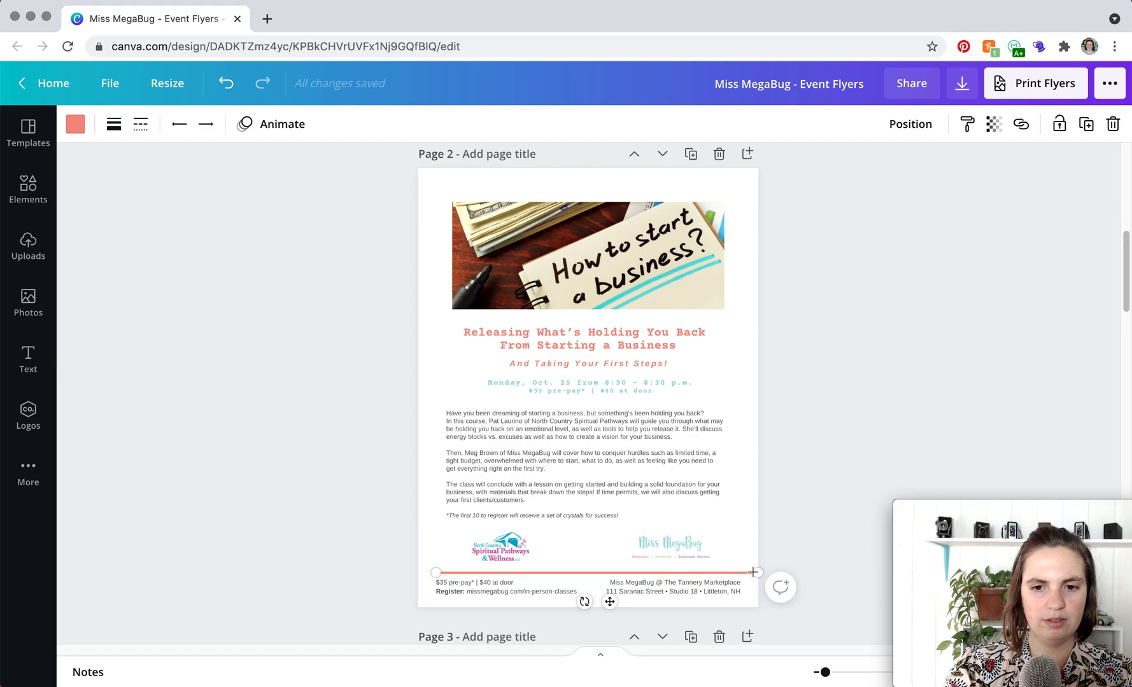
drag(753, 572, 720, 572)
drag(436, 573, 448, 570)
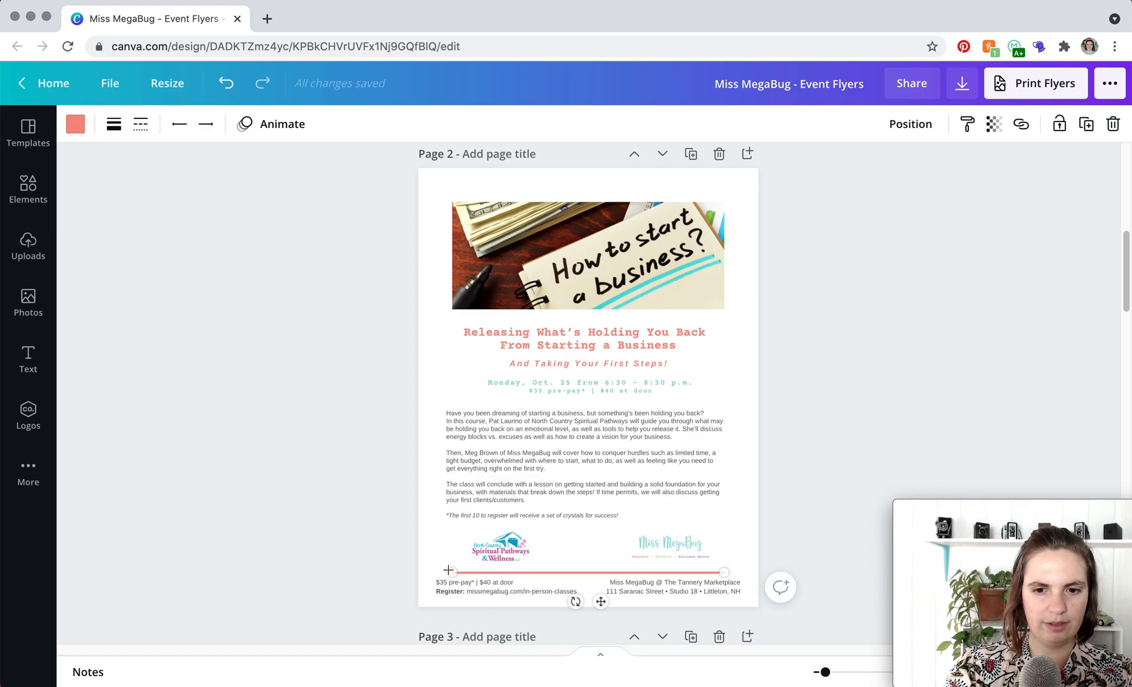
Compare page 2's footer text and header photo margins with the layout of page 1
click(475, 583)
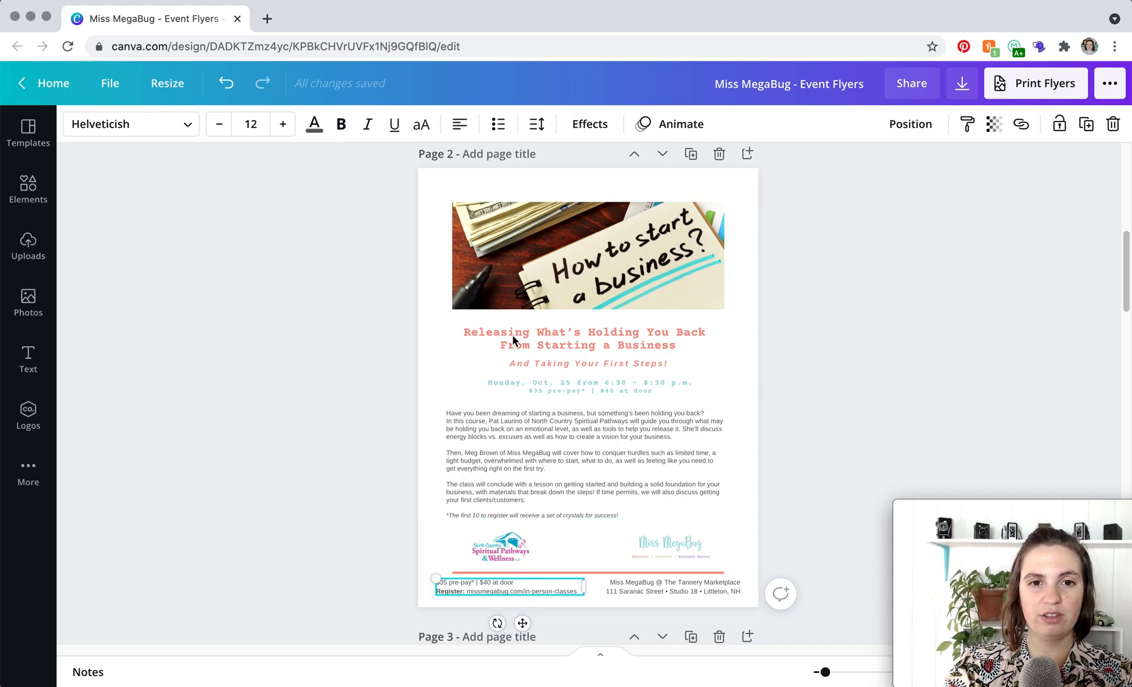
click(592, 258)
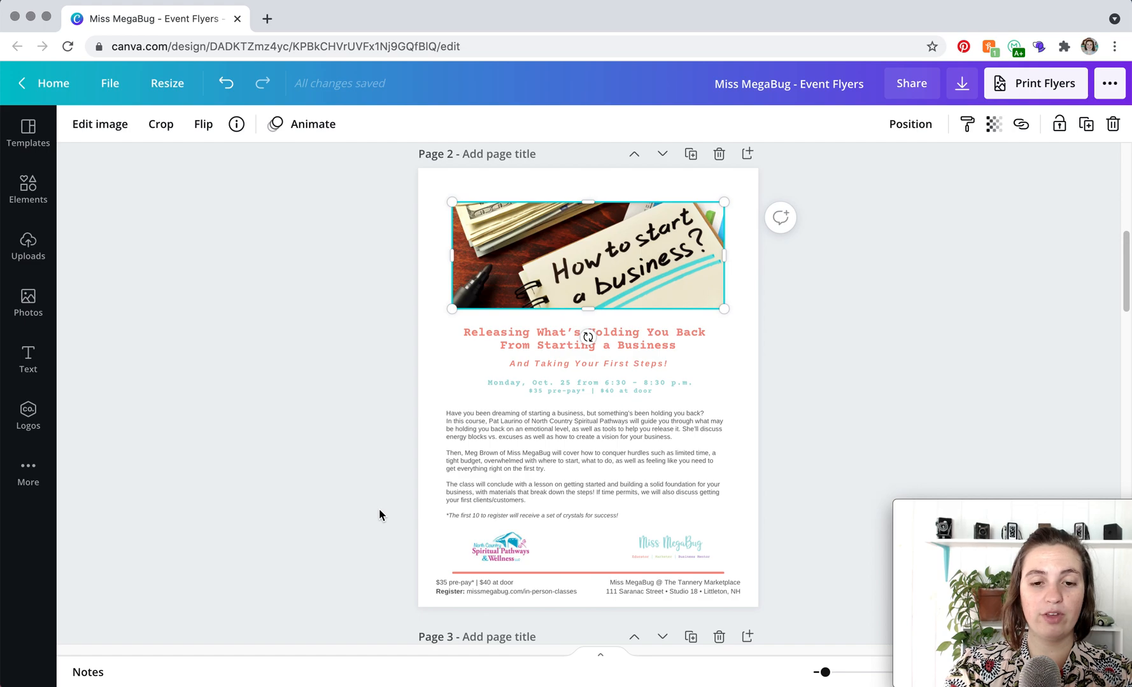
scroll(380, 514, up, 6)
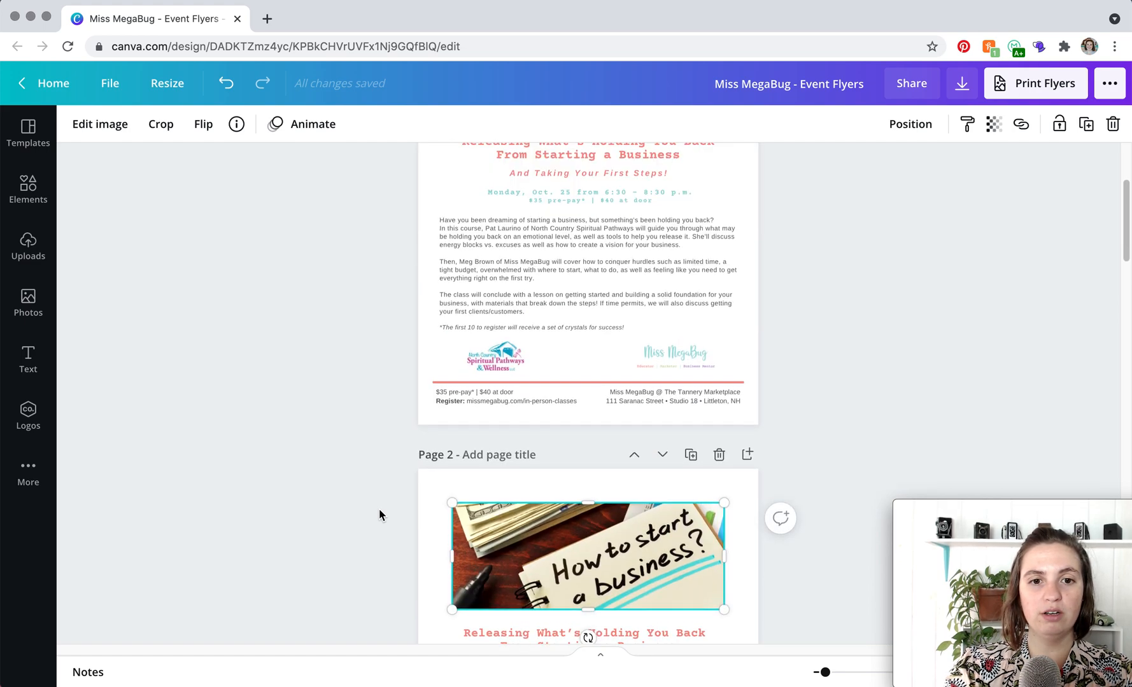
scroll(379, 512, up, 2)
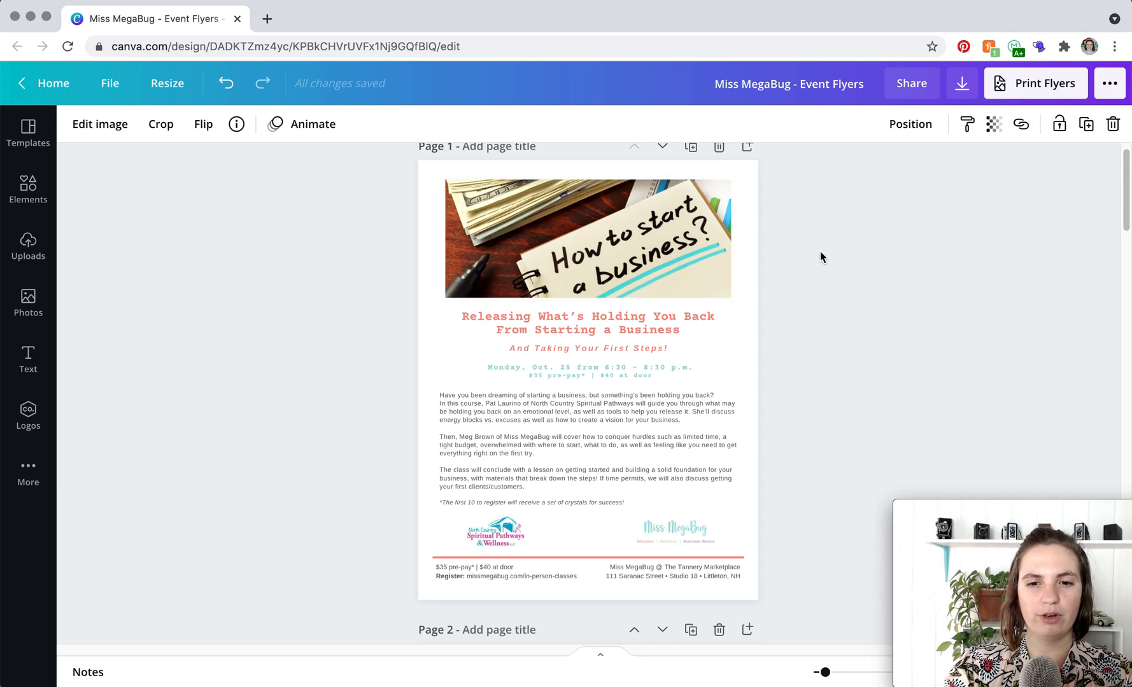
scroll(819, 253, down, 1)
scroll(820, 253, up, 2)
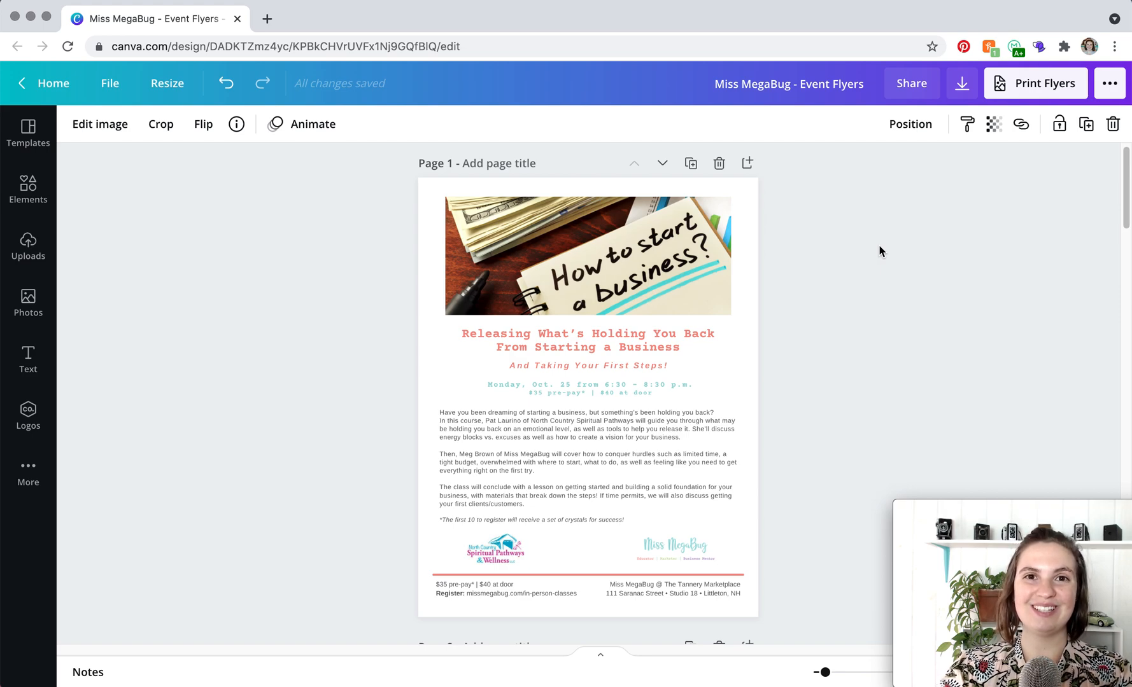
click(913, 276)
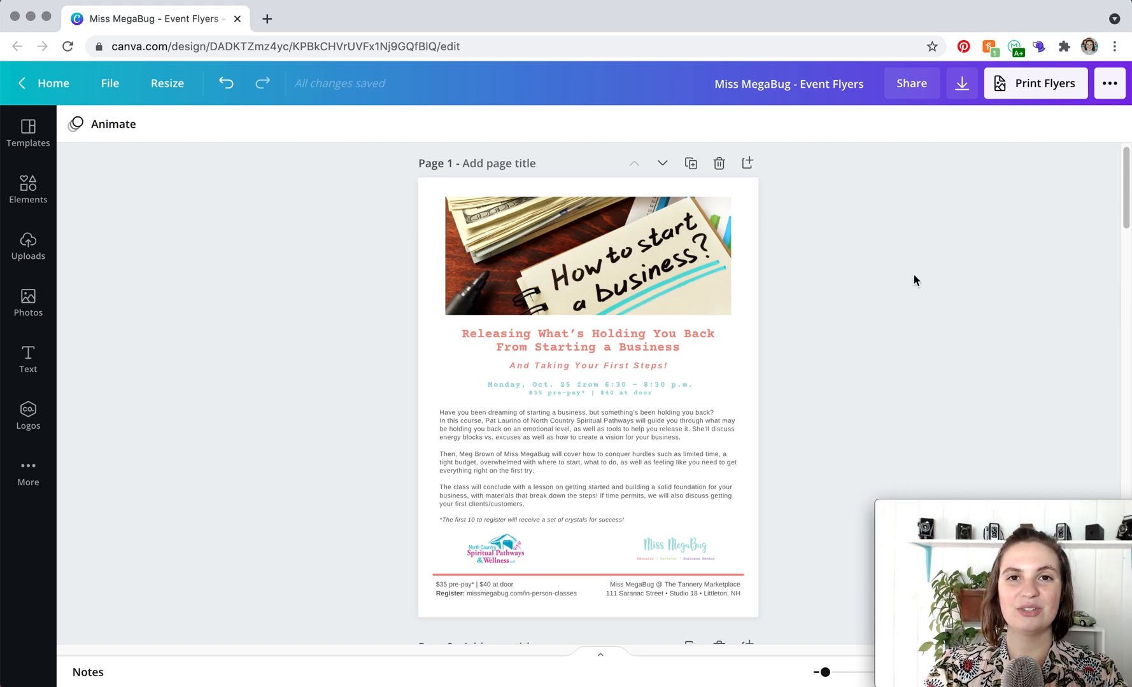
Set up a PDF Print download that includes only page 1
click(961, 85)
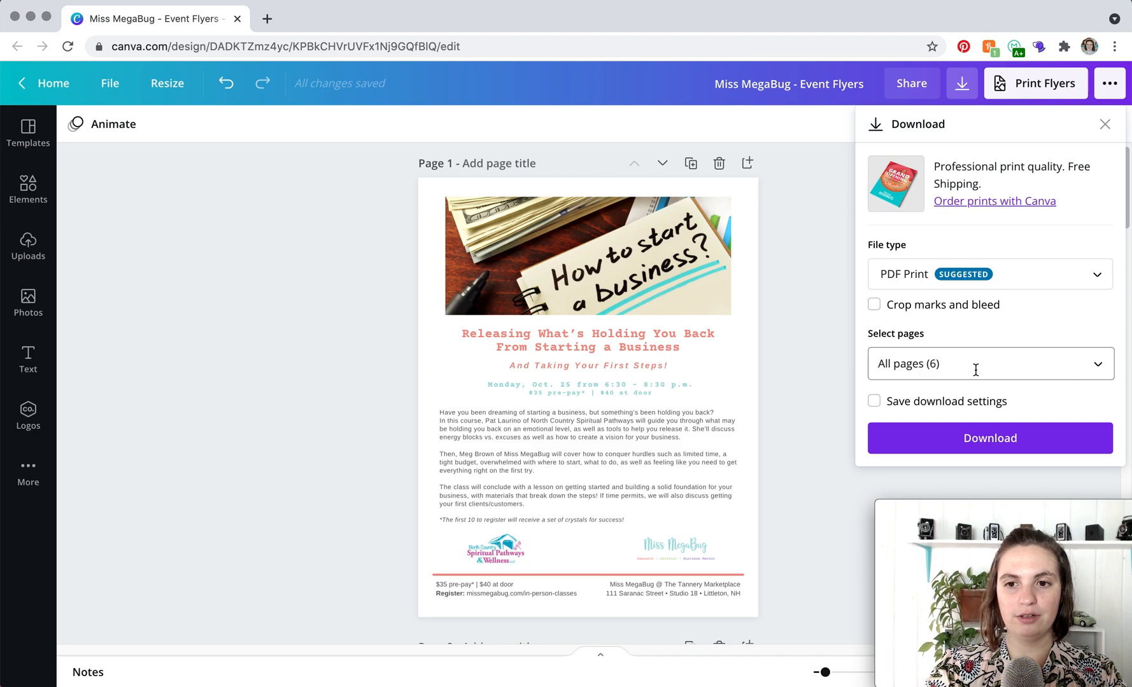
click(1092, 367)
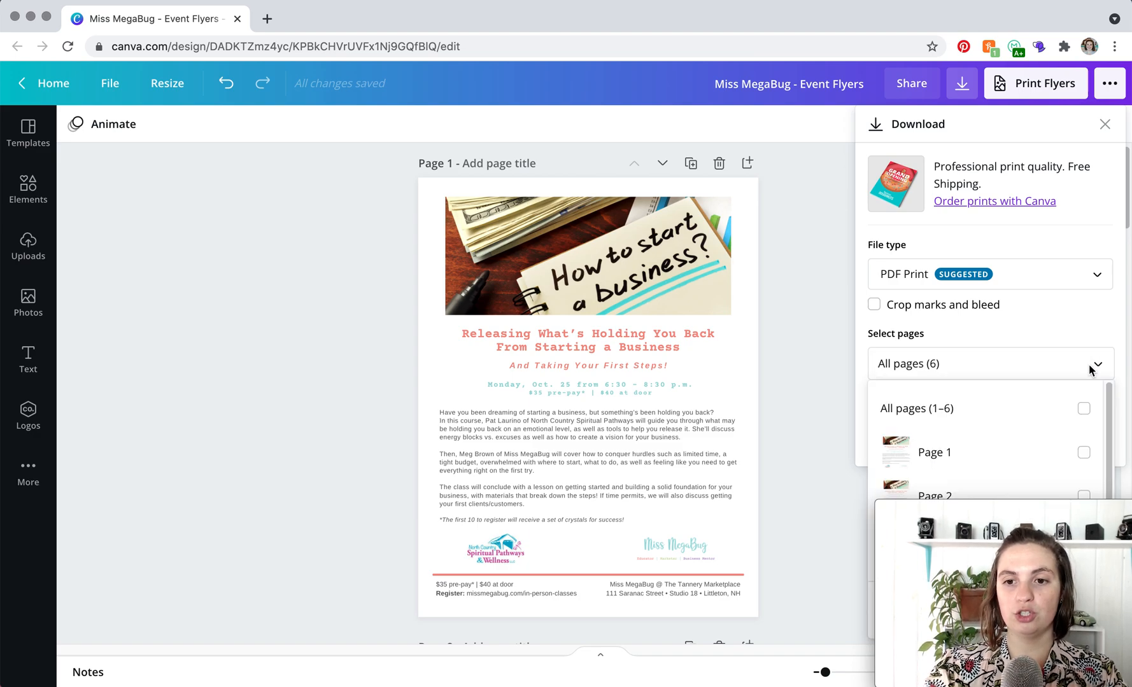
click(1088, 452)
click(1047, 231)
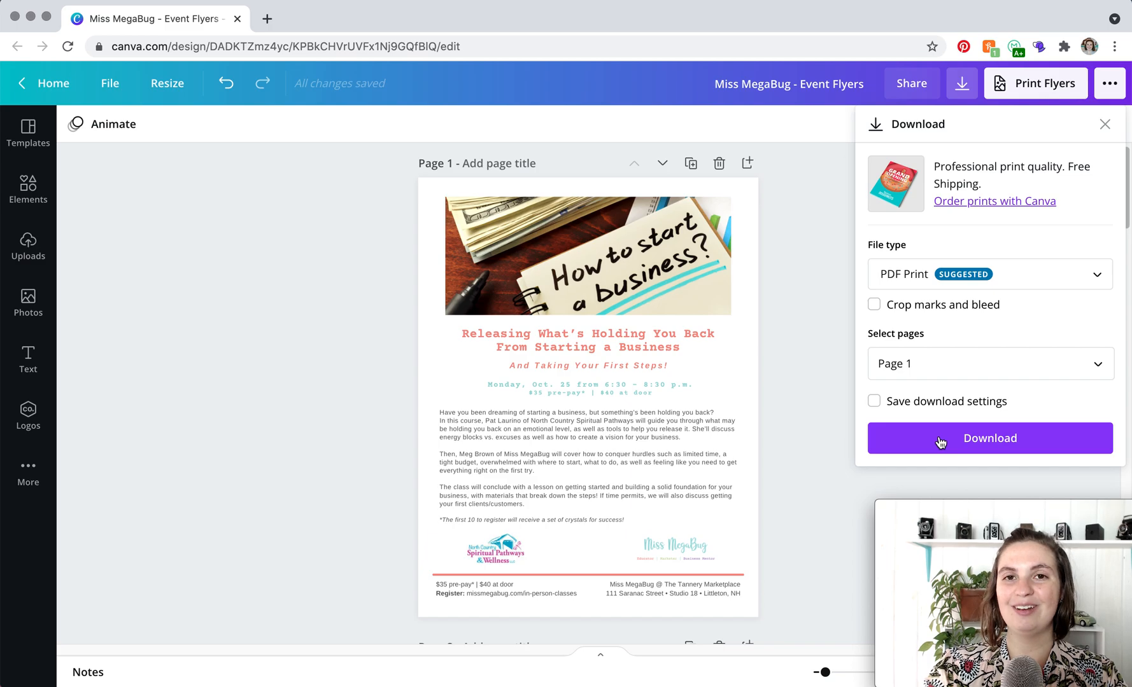
mouse_move(943, 532)
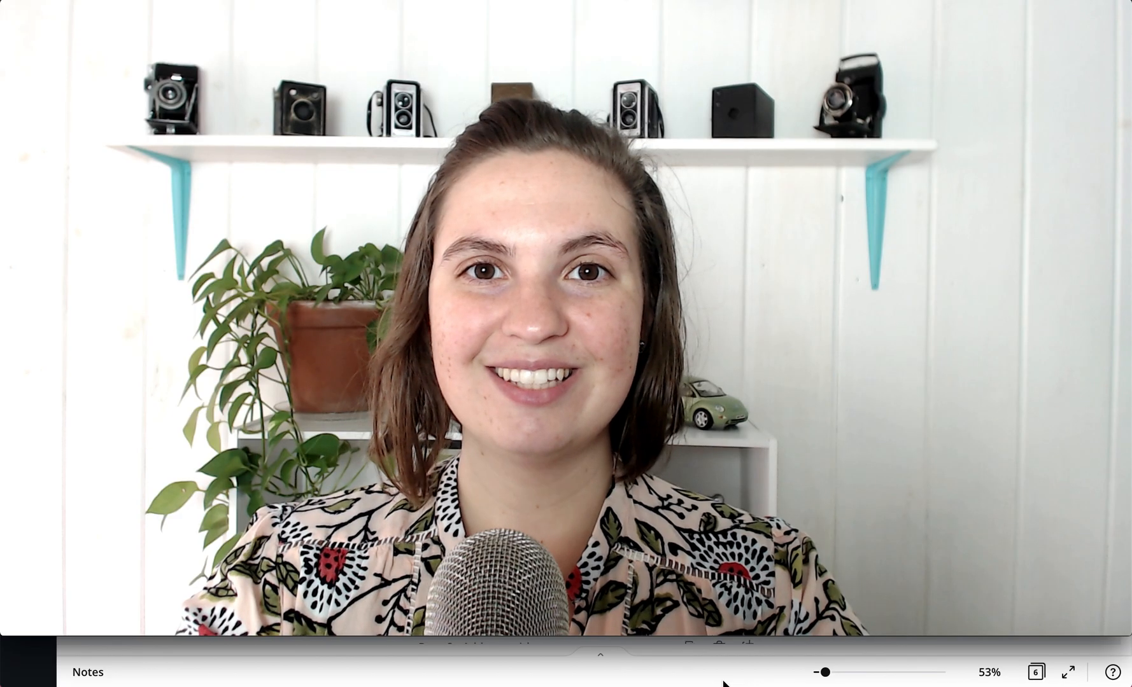